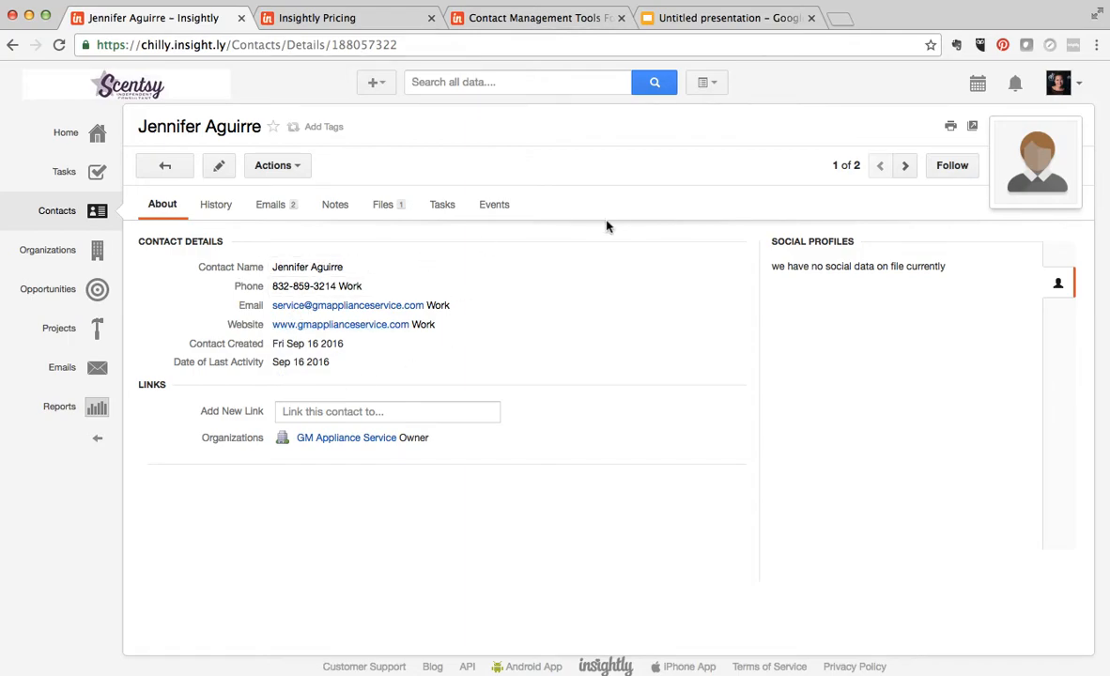
# - Open the contact for editing, review its contact details, dates, background, links and permissions fields, and discard the edit
pyautogui.click(219, 166)
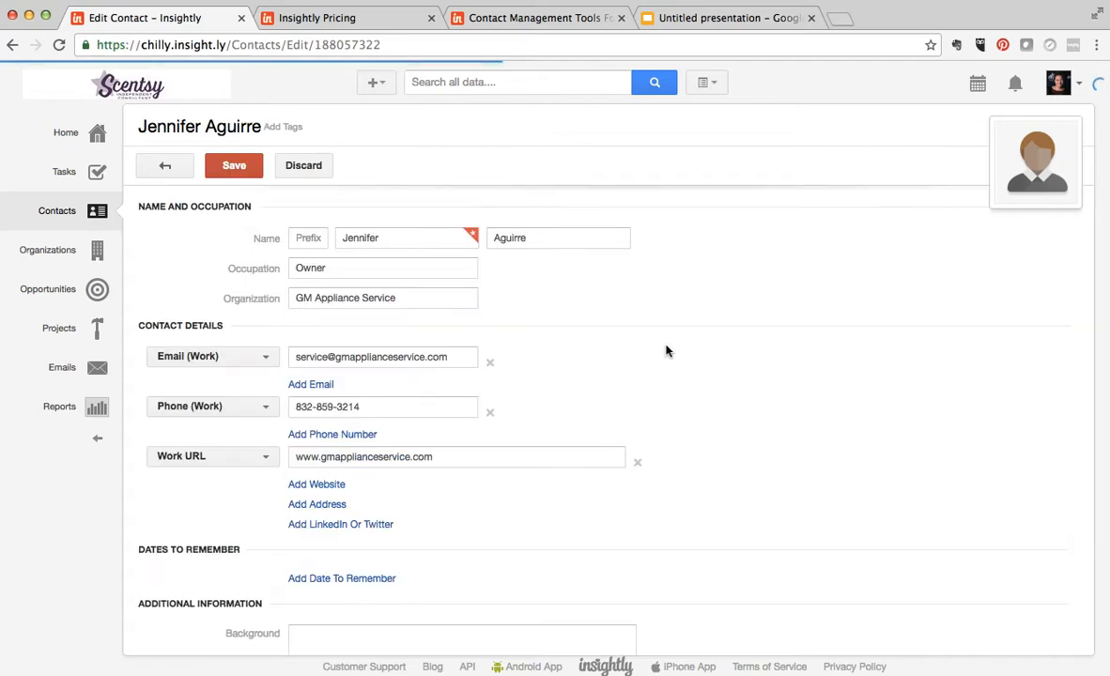
pyautogui.scroll(-4, 740, 275)
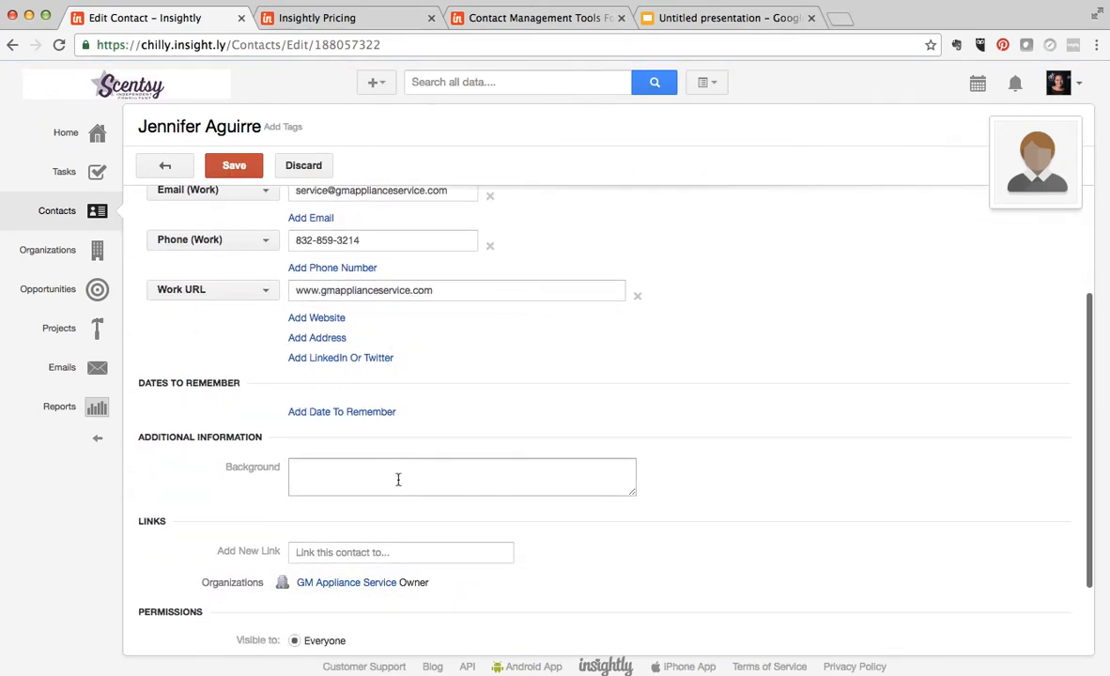
pyautogui.scroll(-1, 719, 359)
pyautogui.scroll(-1, 663, 325)
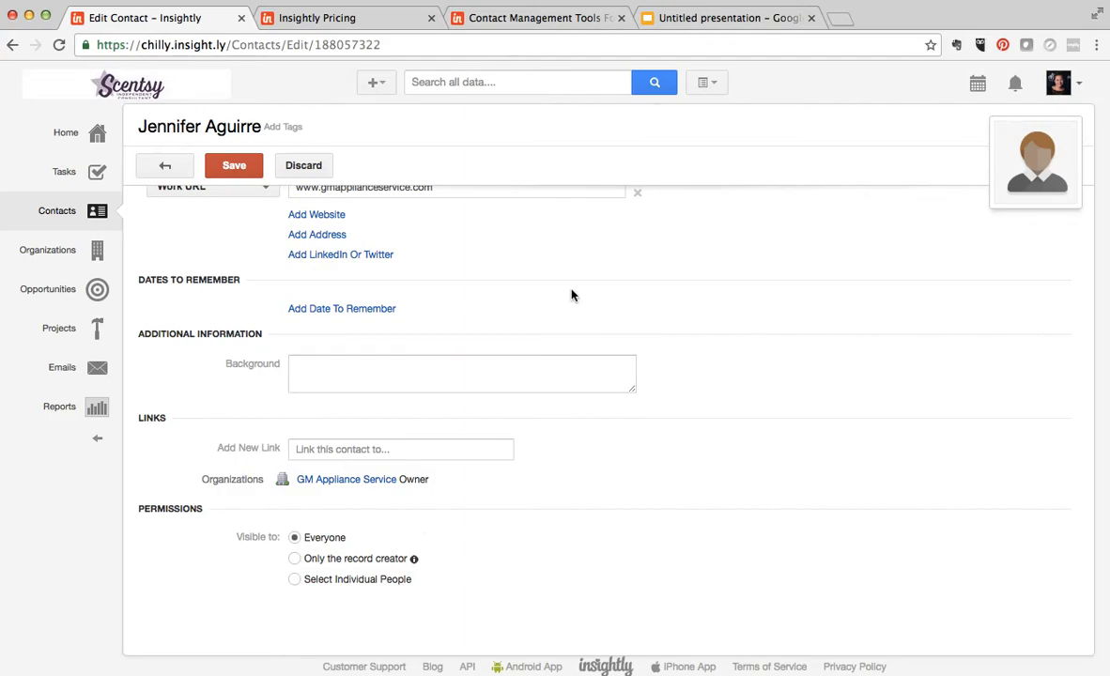
pyautogui.scroll(4, 563, 293)
pyautogui.scroll(3, 564, 376)
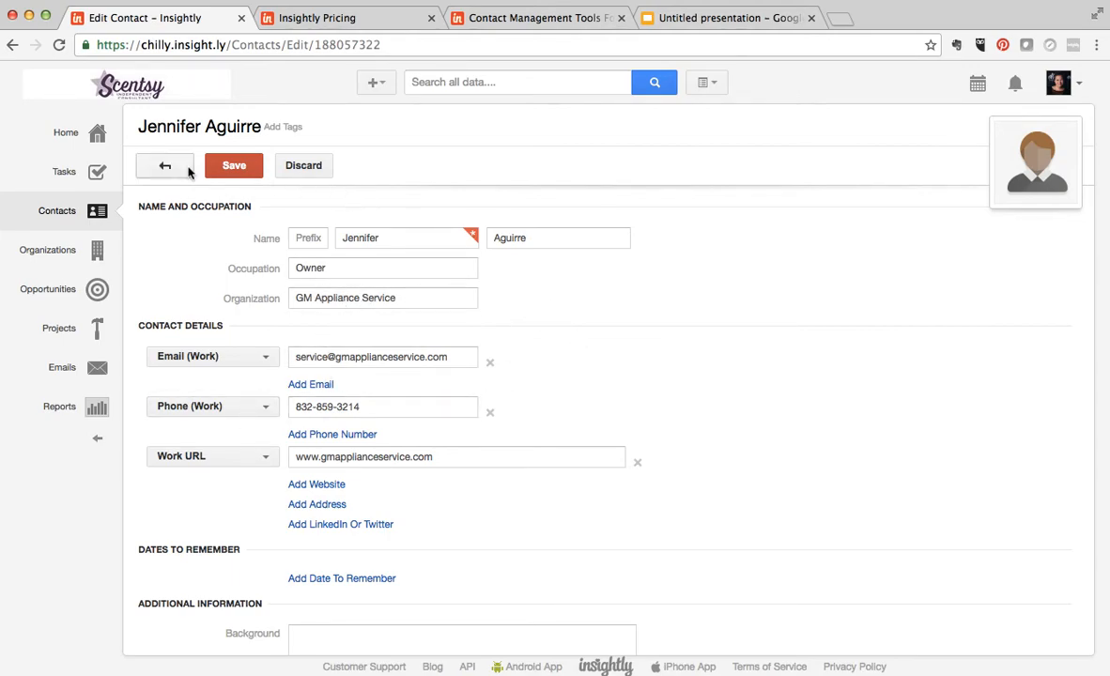
pyautogui.click(306, 167)
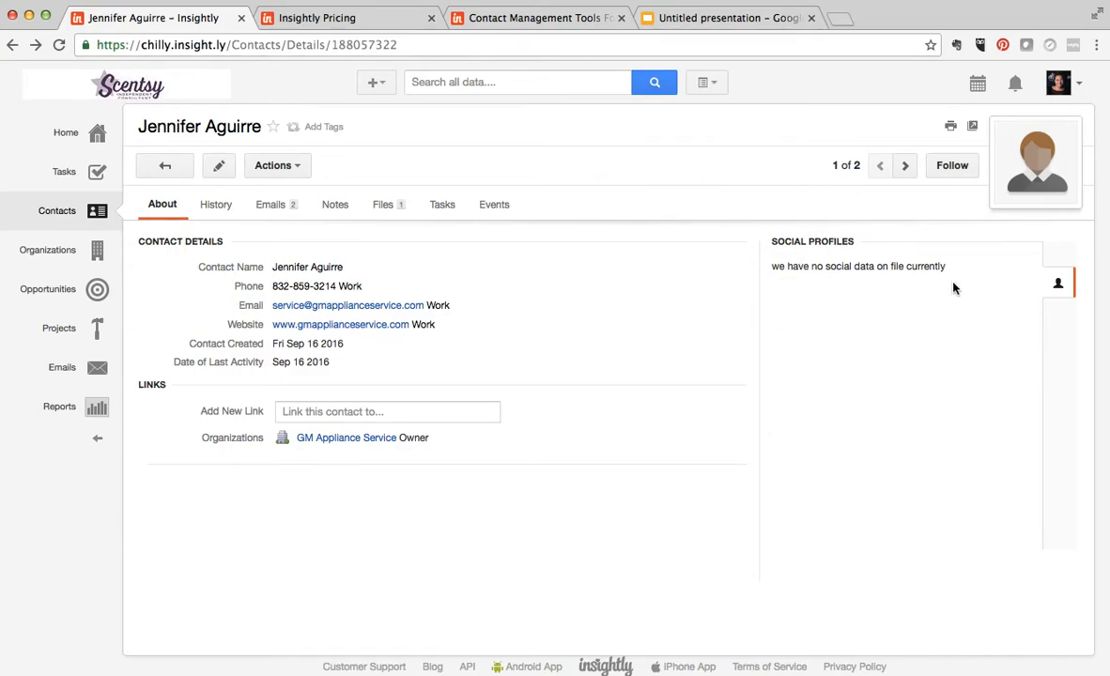
# - Review the contact's activity history, linked emails and notes
pyautogui.click(218, 206)
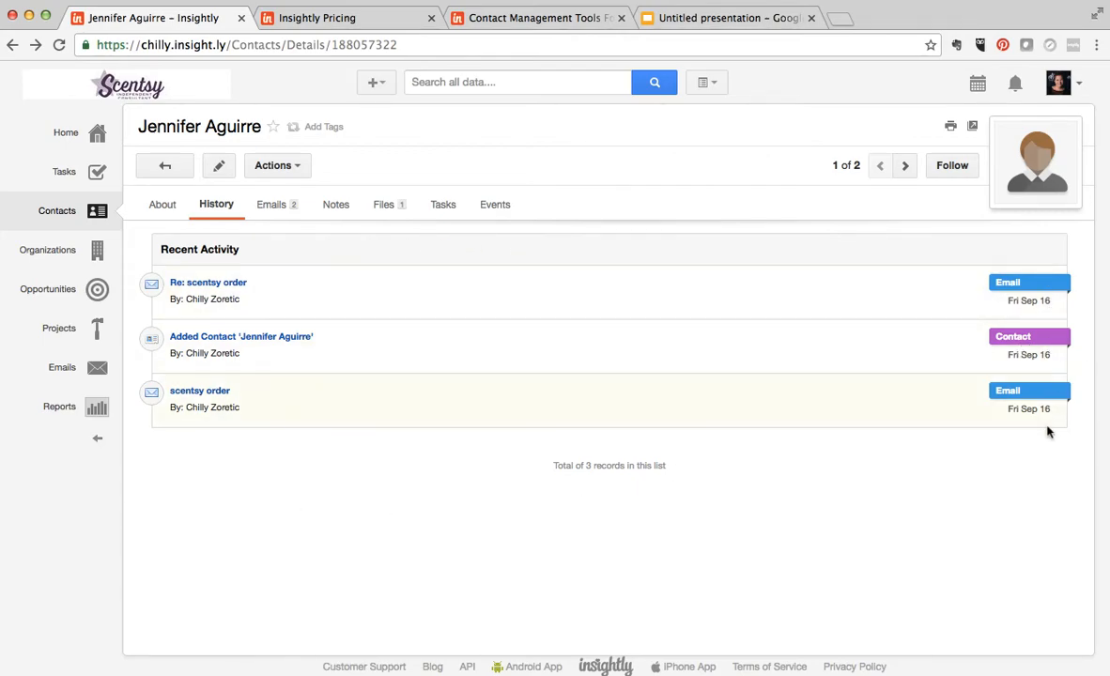
pyautogui.click(274, 205)
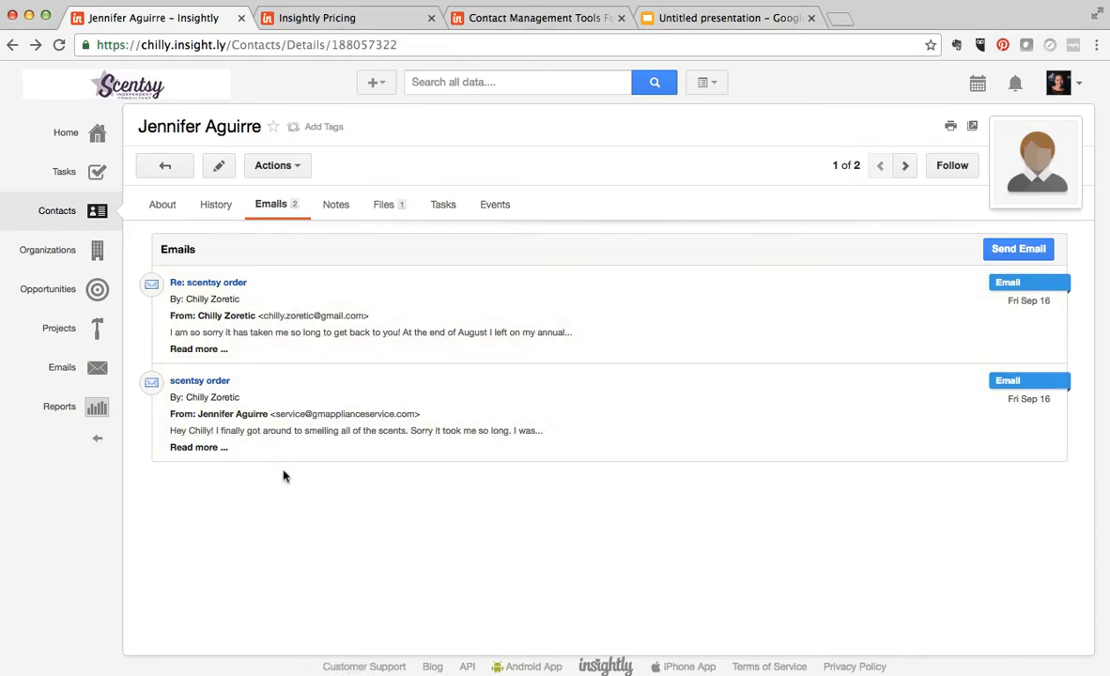
pyautogui.click(338, 206)
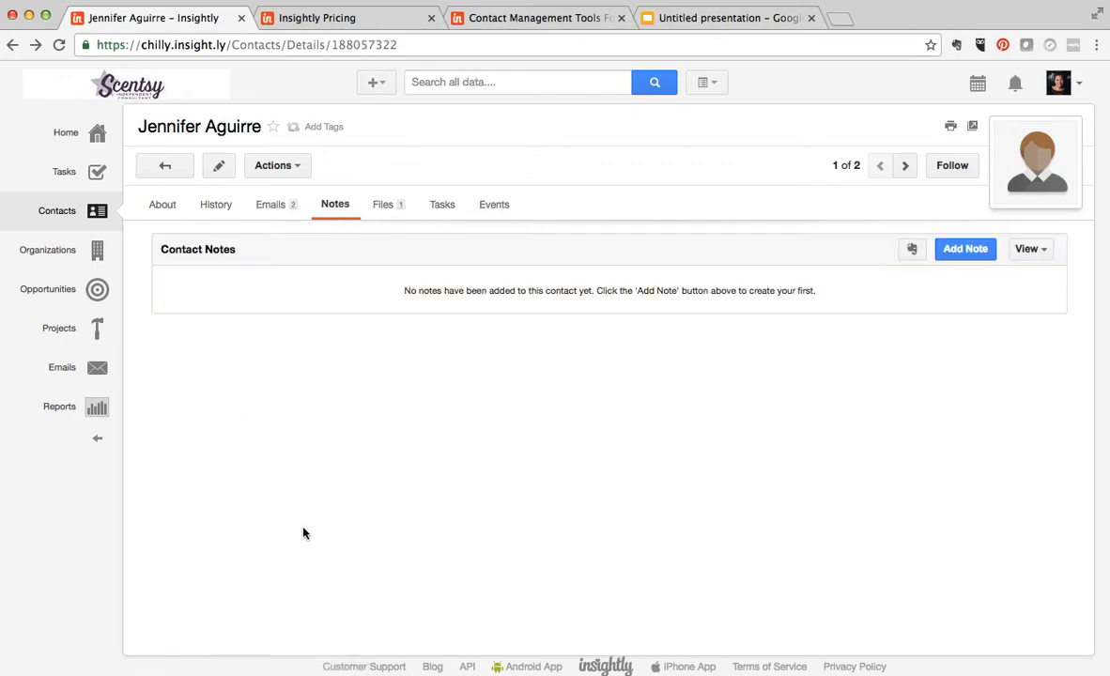
# - Review the actions available for the contact, leaving its edit form without saving any changes
pyautogui.click(282, 166)
pyautogui.click(300, 195)
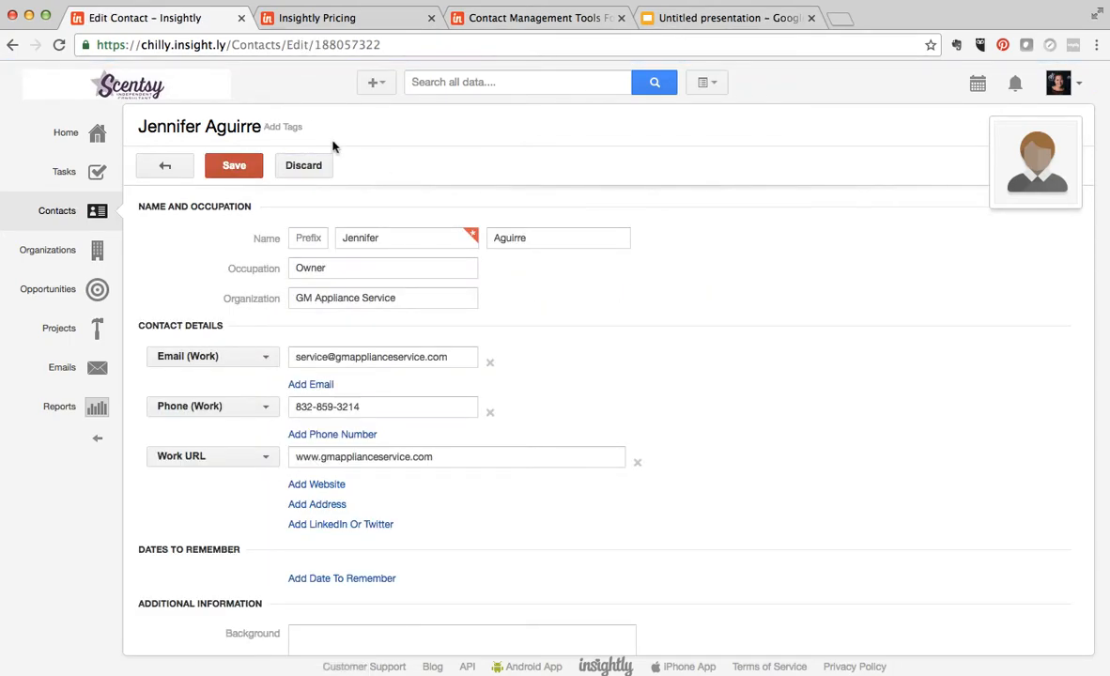
pyautogui.click(303, 166)
pyautogui.click(277, 165)
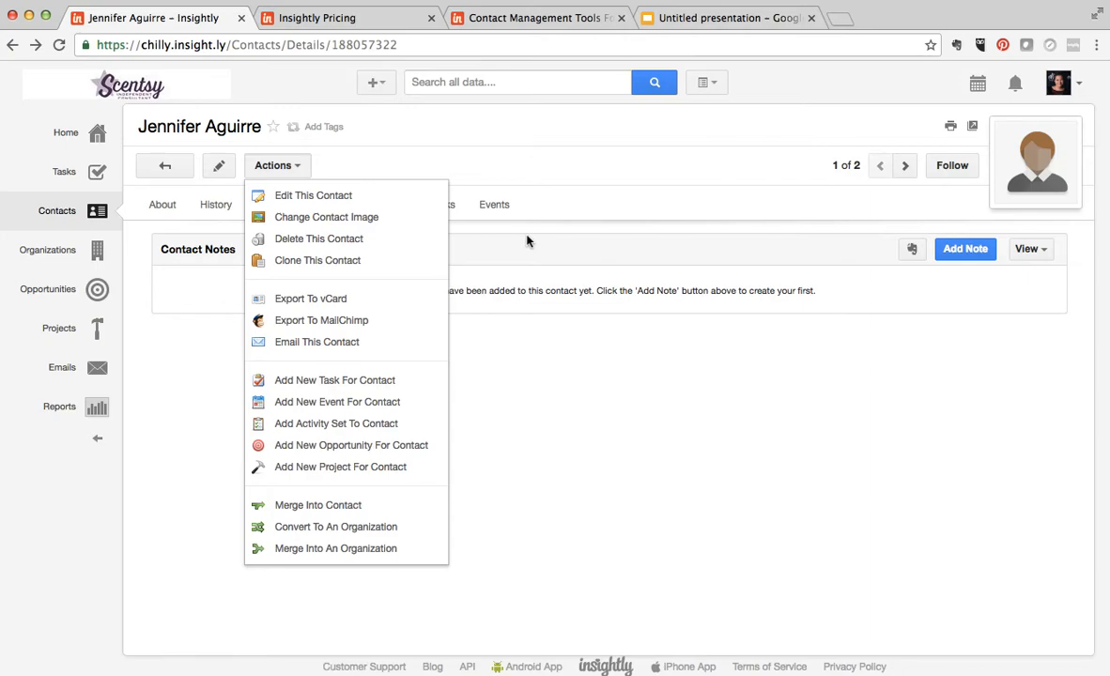
pyautogui.click(508, 339)
# - Start a new email to the contact from their linked emails and check the email template selection
pyautogui.click(263, 206)
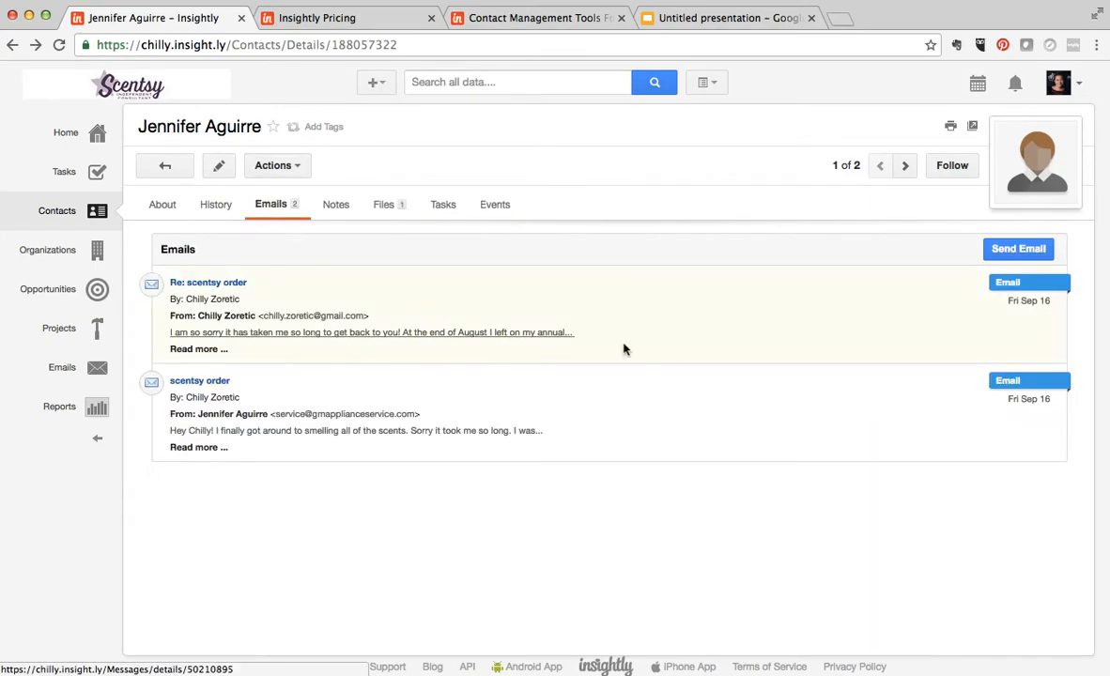
pyautogui.click(1021, 249)
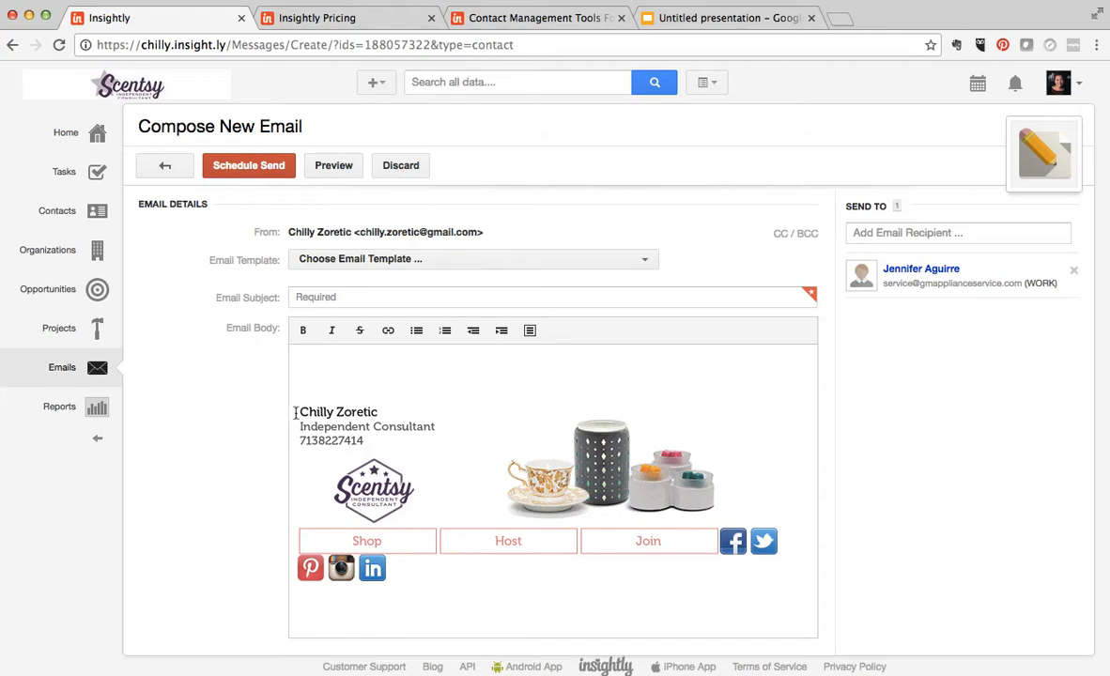
pyautogui.click(330, 257)
pyautogui.click(239, 366)
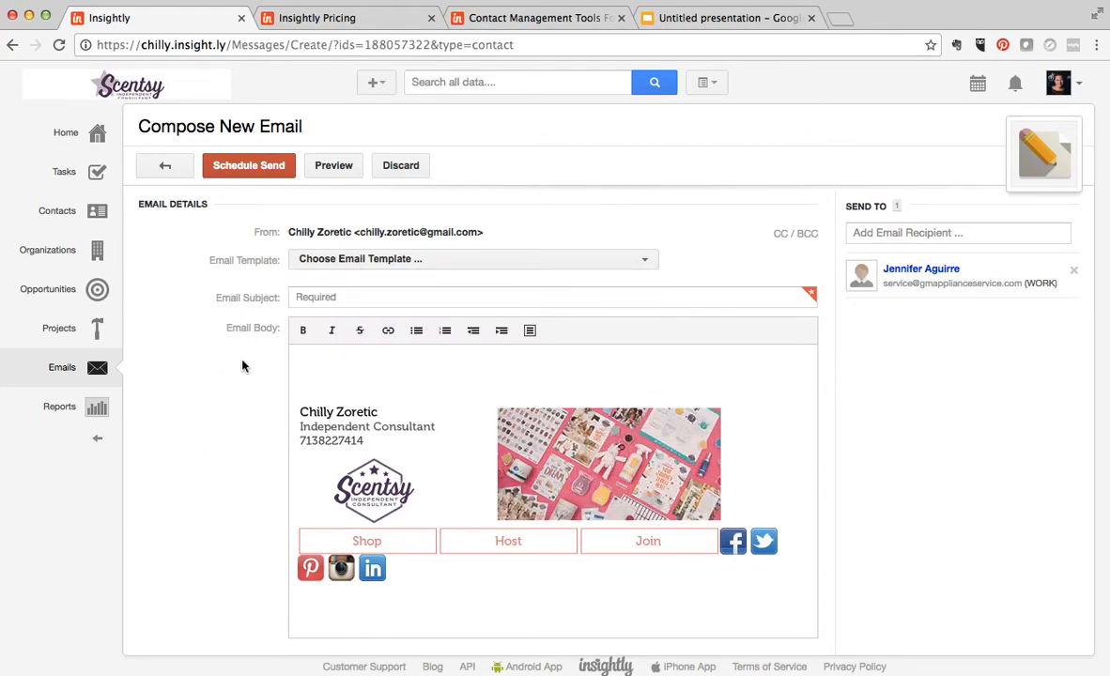
# - Enter "Following up on order" as the email subject
pyautogui.click(428, 300)
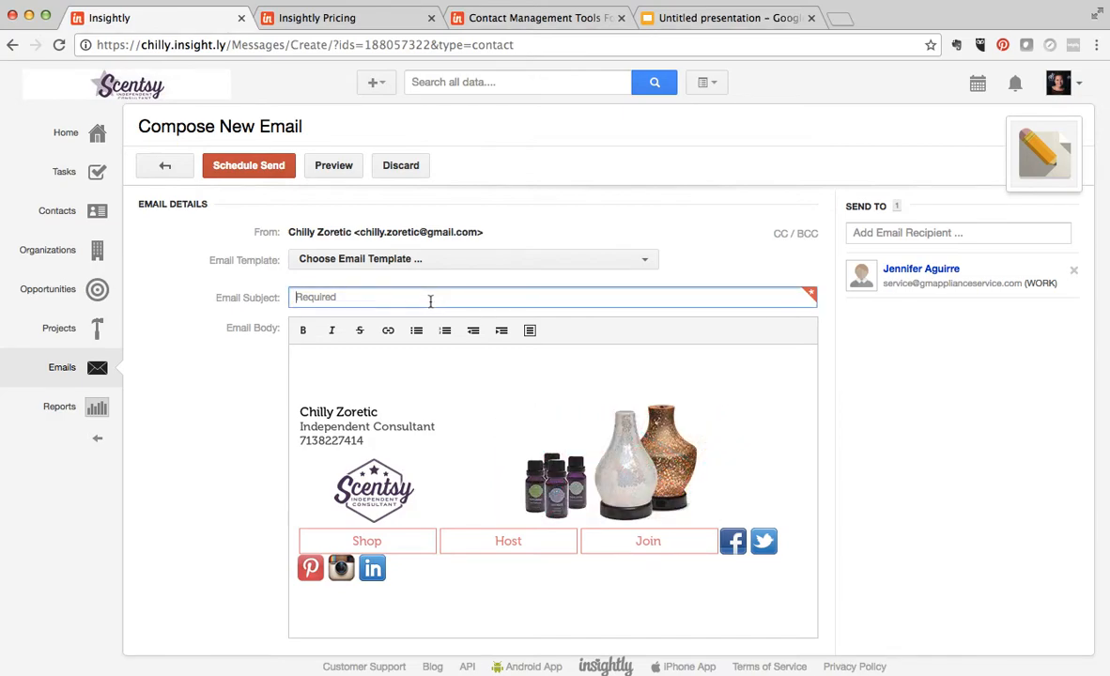
pyautogui.write('Followup')
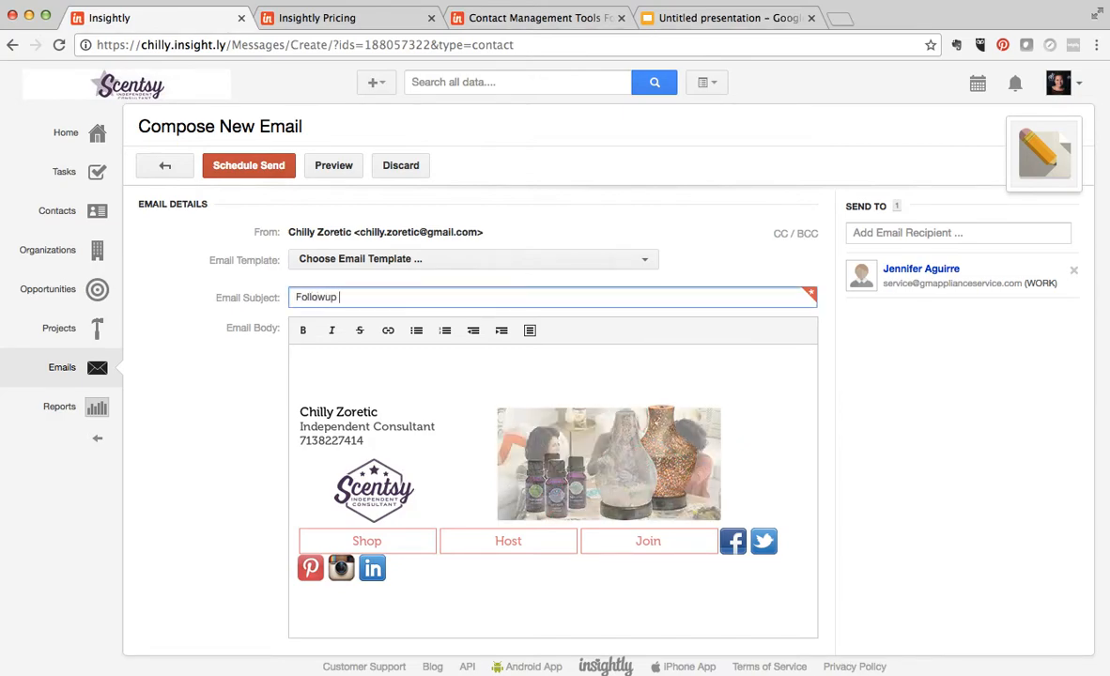
pyautogui.press('BackSpace')
pyautogui.press('BackSpace')
pyautogui.write('in ')
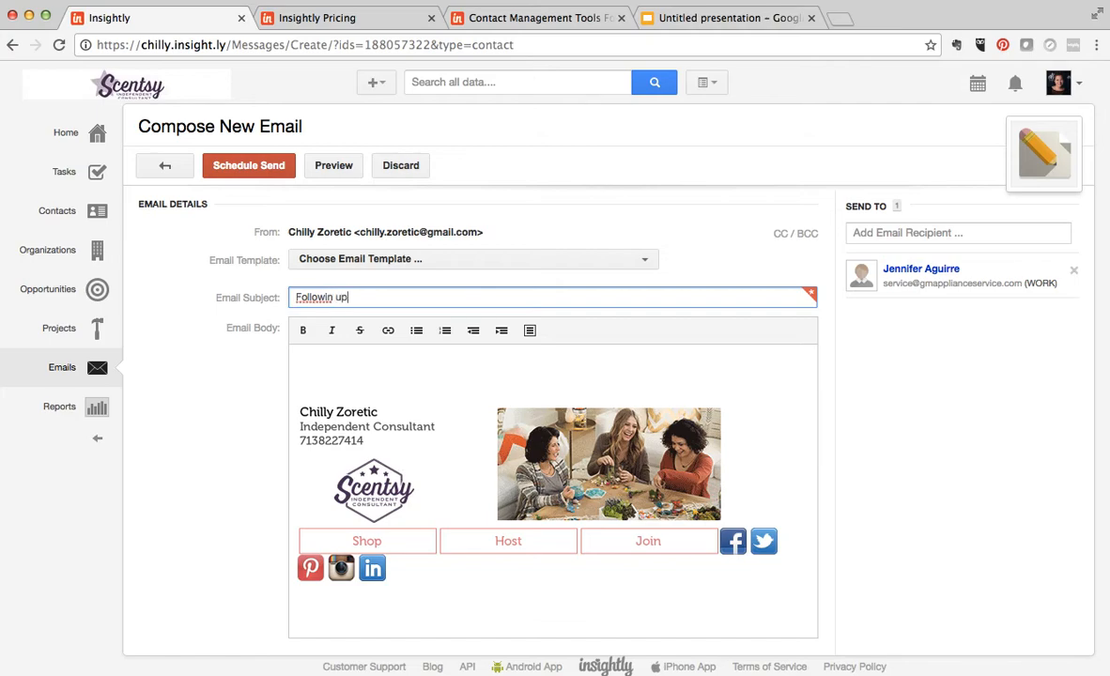
pyautogui.write('g')
pyautogui.press('BackSpace')
pyautogui.press('BackSpace')
pyautogui.write('g up on')
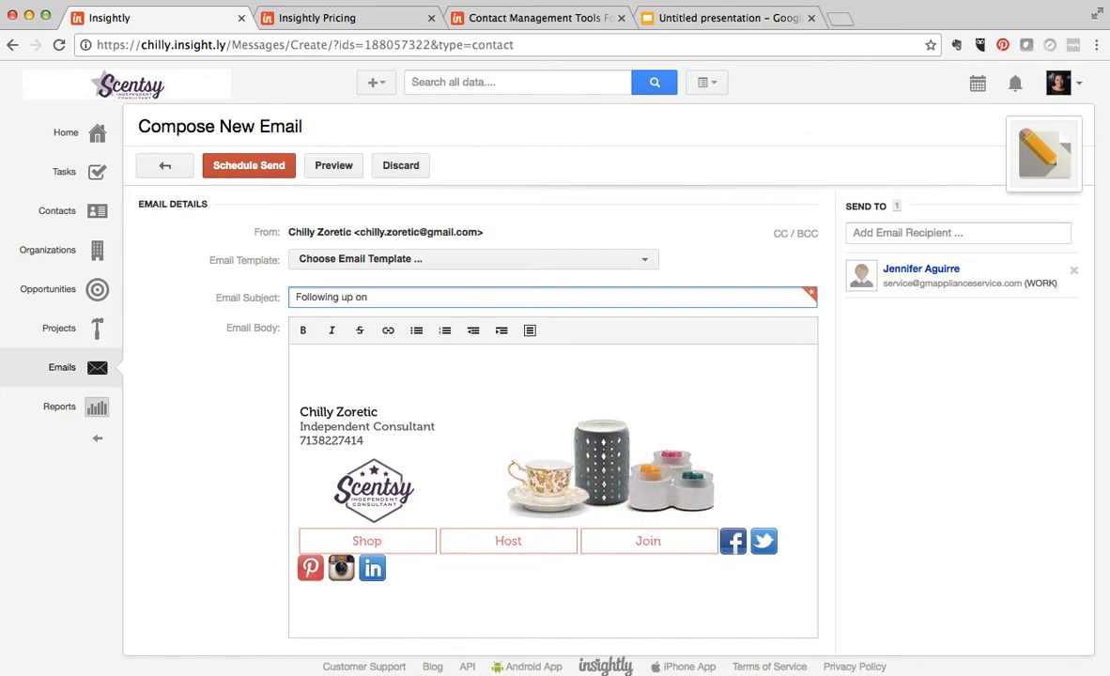
pyautogui.write(' or')
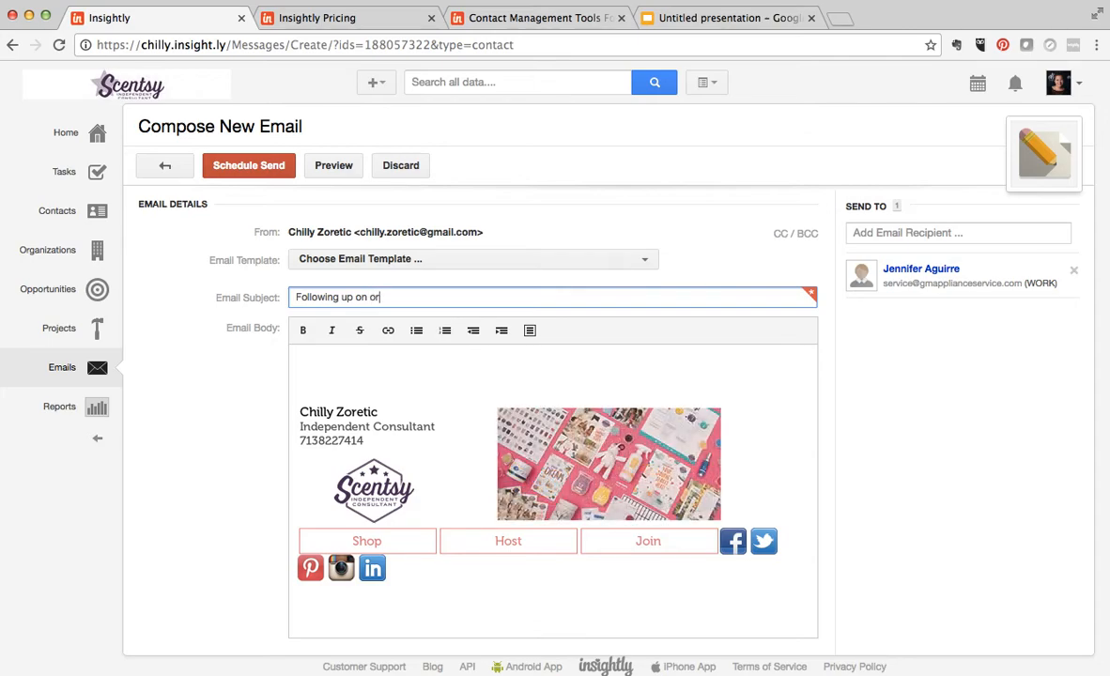
pyautogui.write('der')
# - Begin the email body above the signature with "Hi" and discard the draft
pyautogui.click(339, 370)
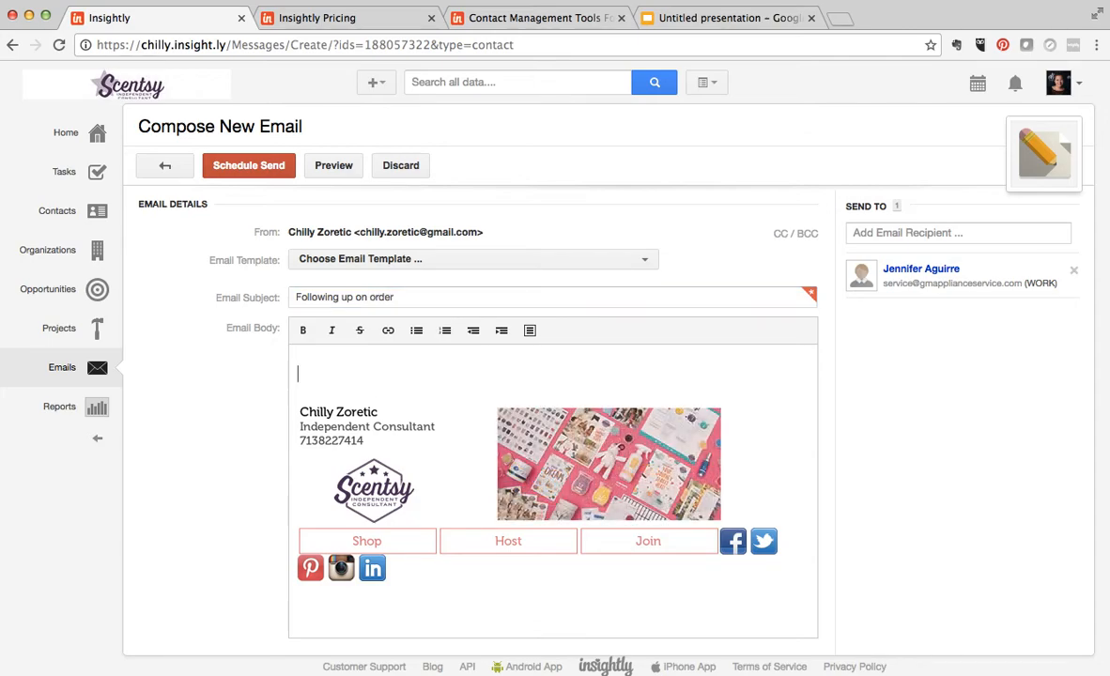
pyautogui.write('Hi')
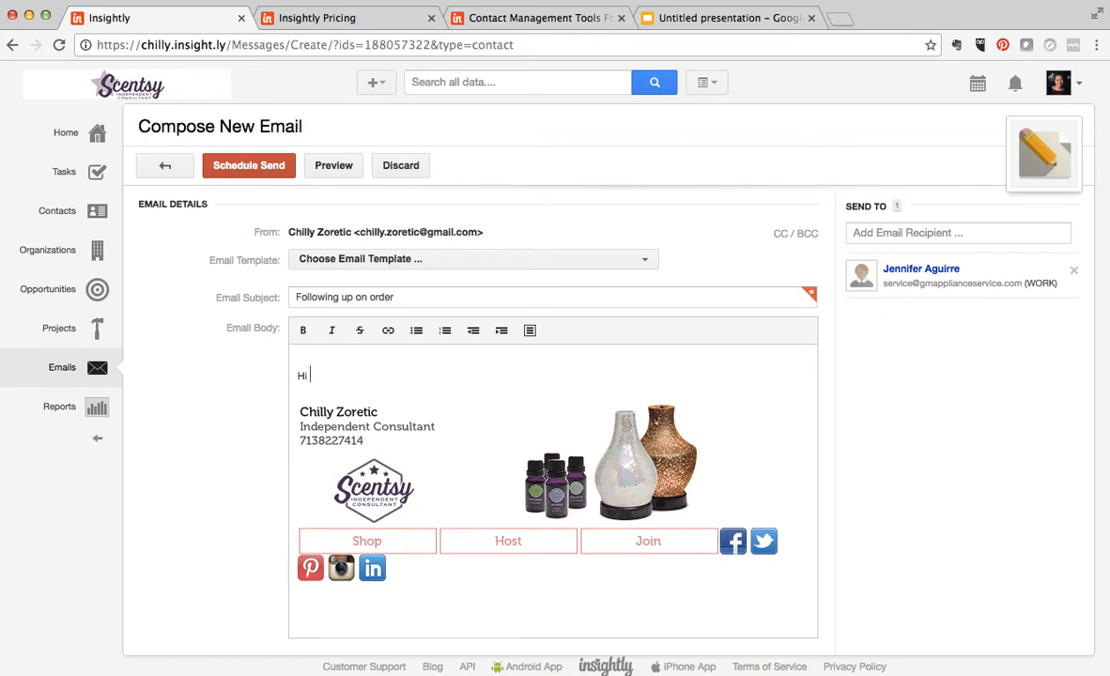
pyautogui.click(427, 167)
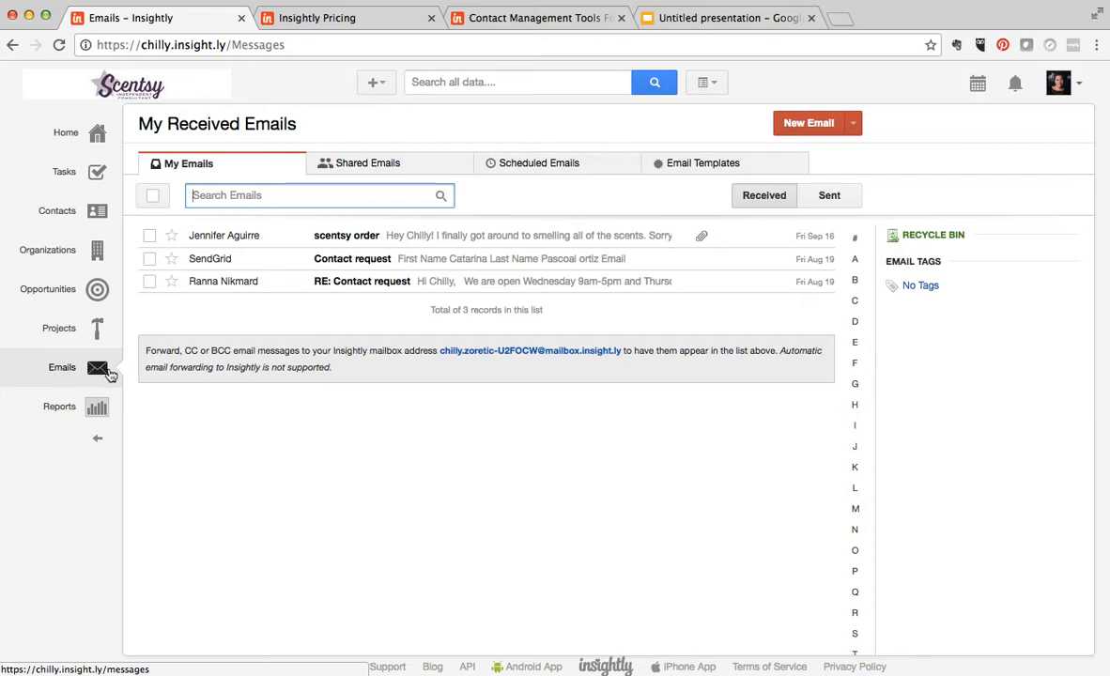
# - Reopen the first contact in the contact list and review its attached files and tasks
pyautogui.click(96, 211)
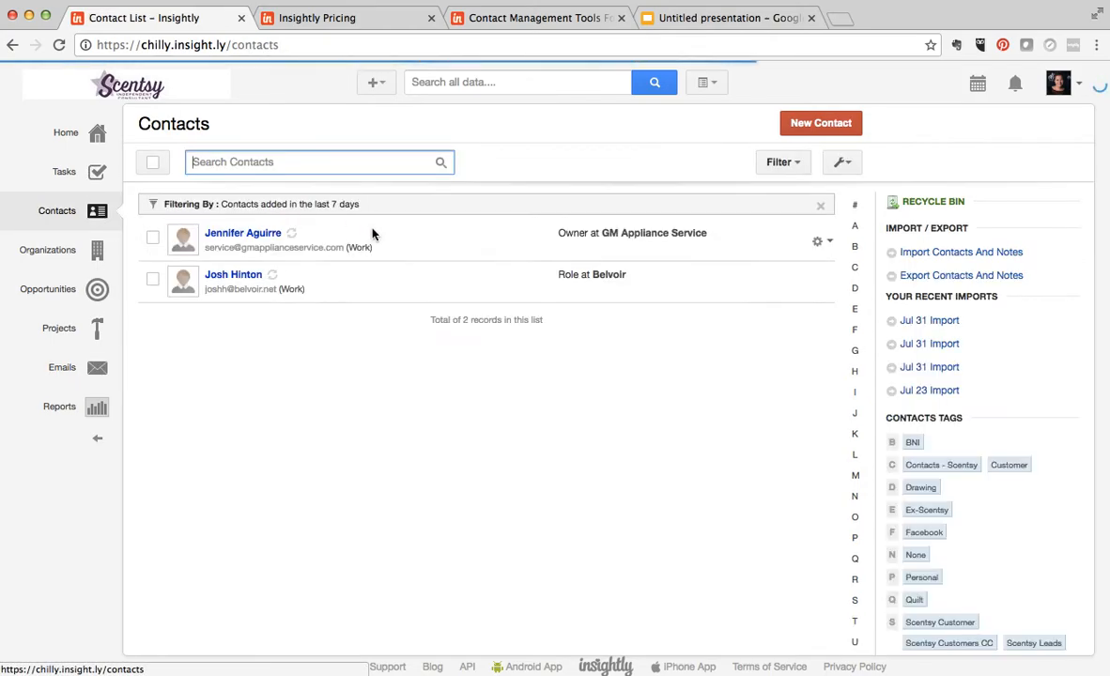
pyautogui.click(244, 233)
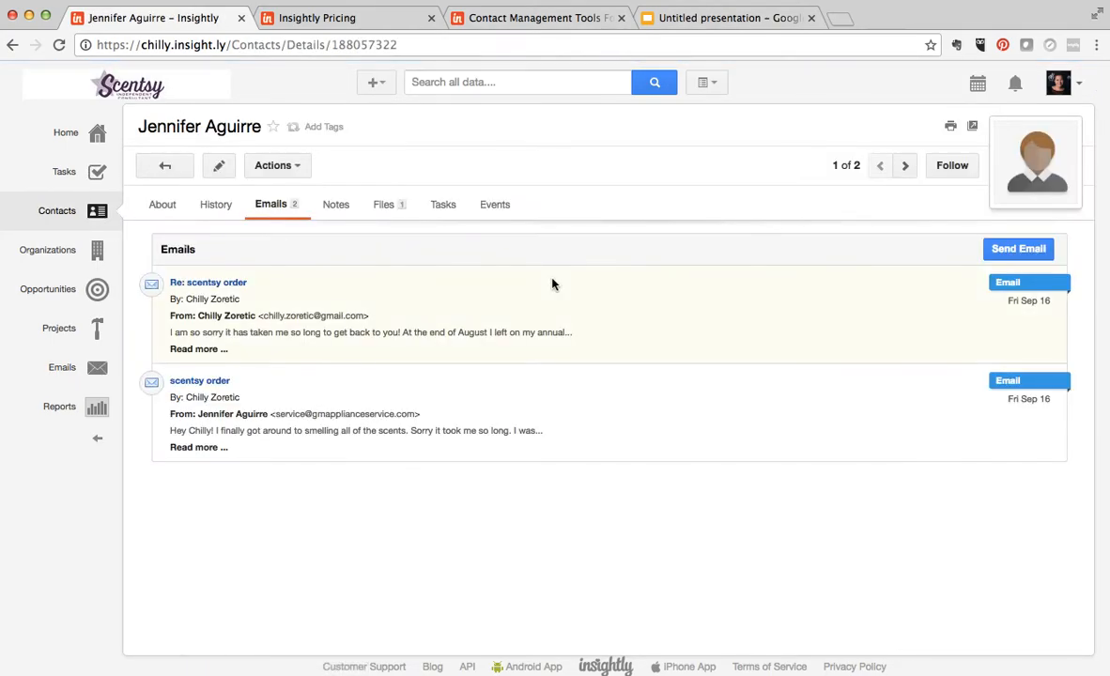
pyautogui.click(380, 206)
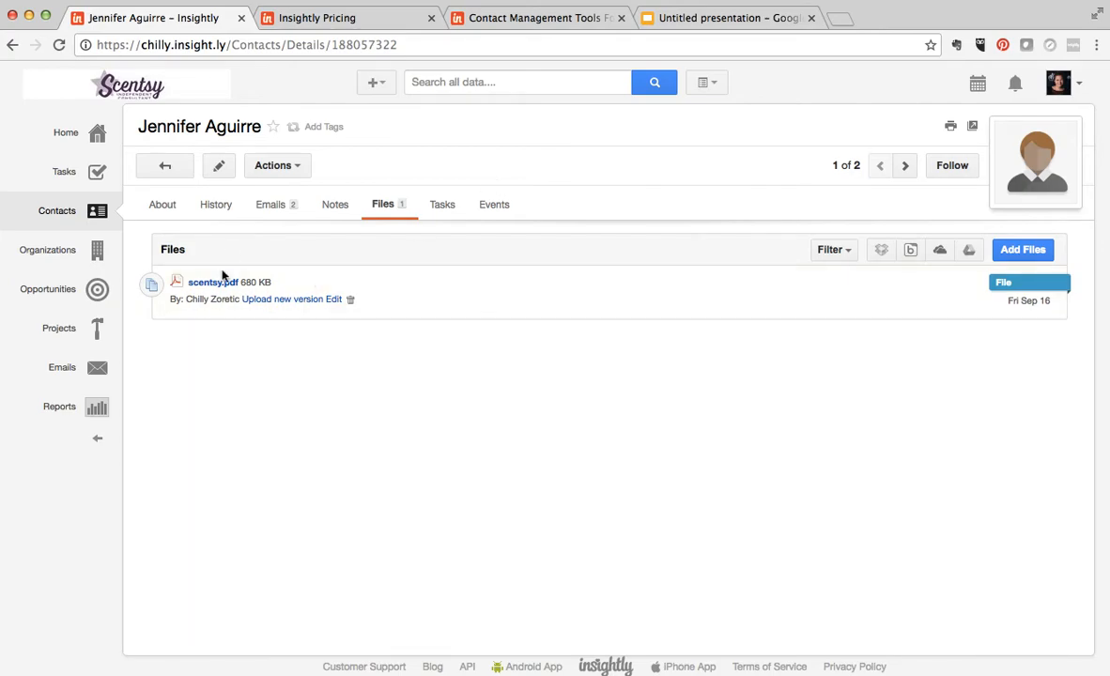
pyautogui.click(442, 205)
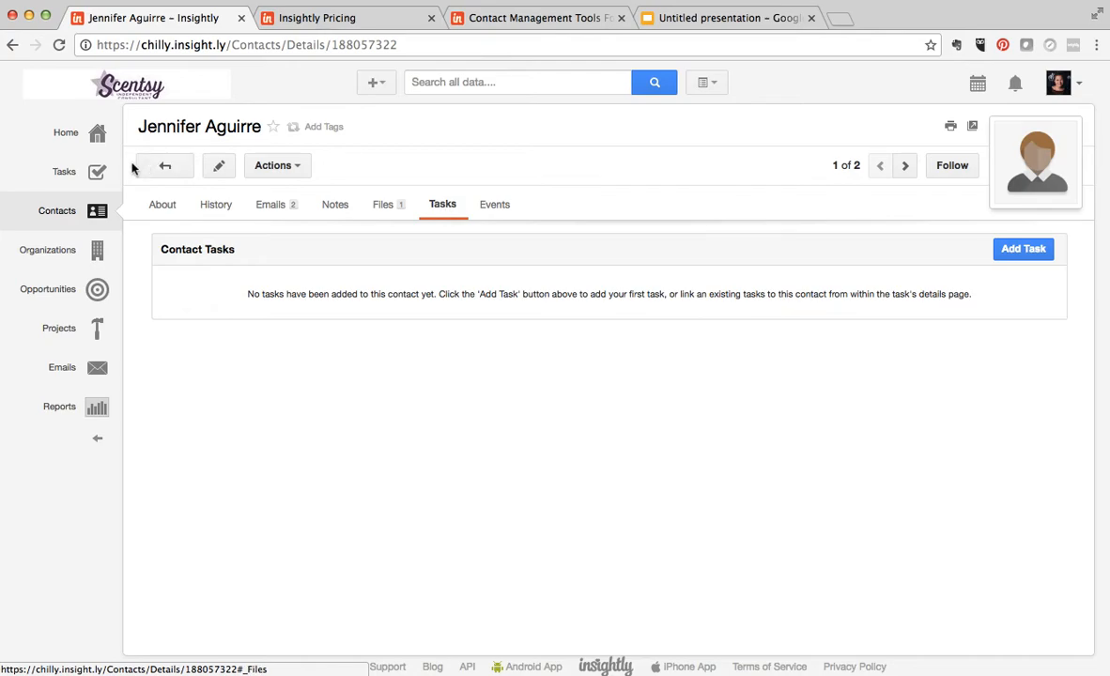
# - Review the overall list of open tasks and the recent activity on the home page
pyautogui.click(94, 172)
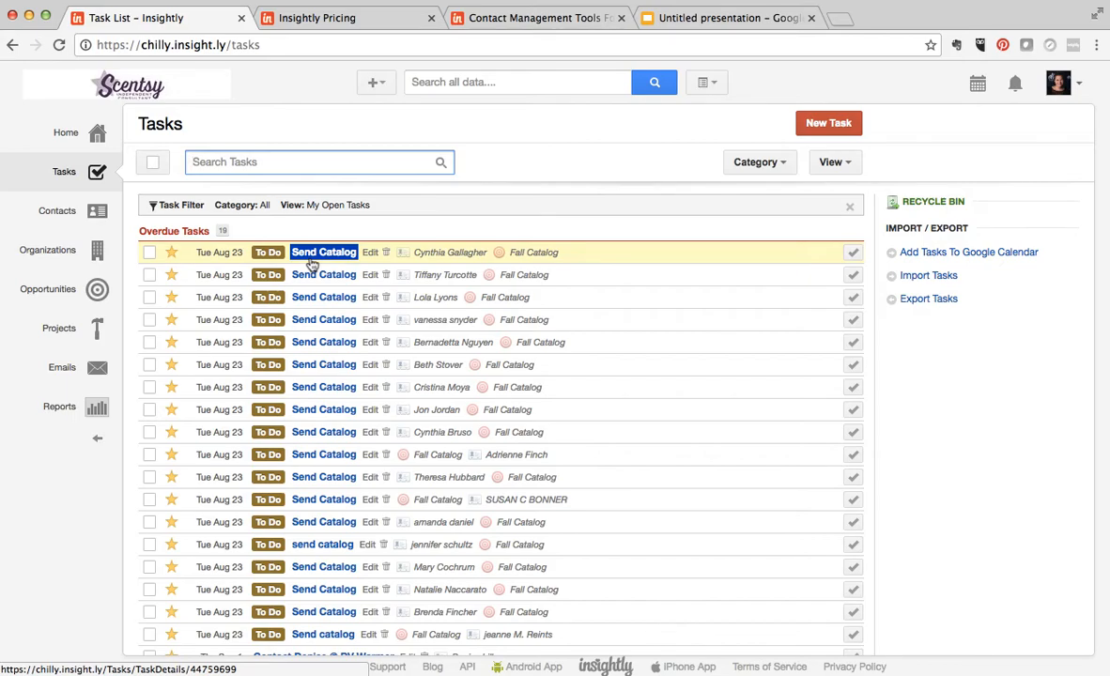
pyautogui.click(94, 134)
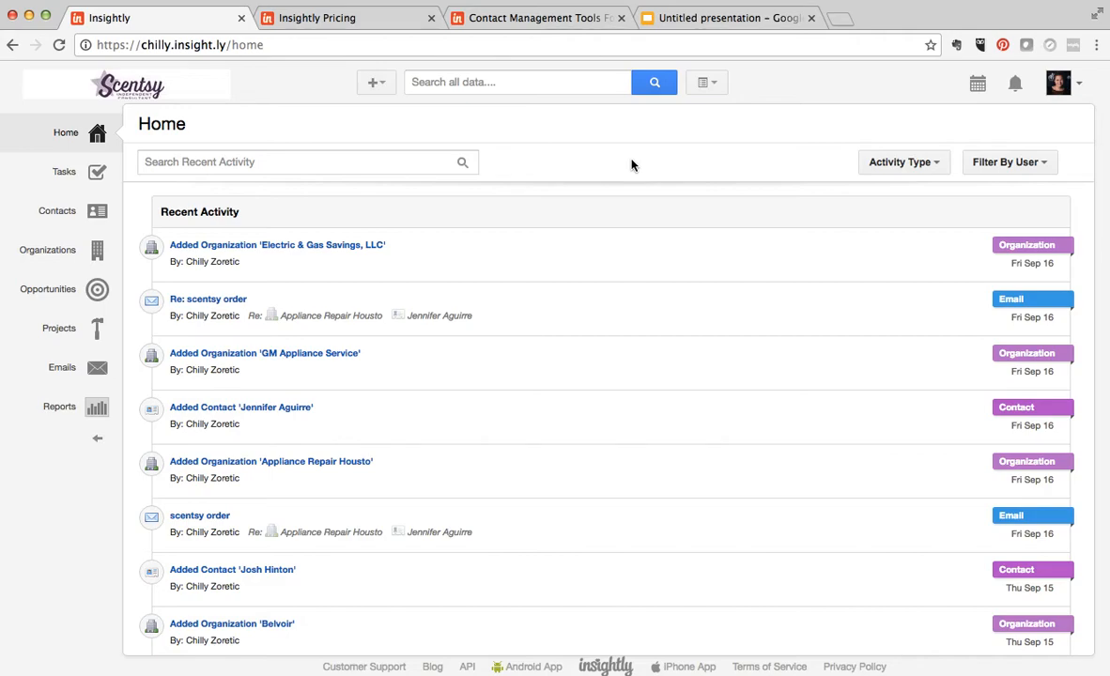
# - Open the Fall Catalog opportunity and examine its tasks and the contacts linked to them
pyautogui.click(97, 250)
pyautogui.click(97, 290)
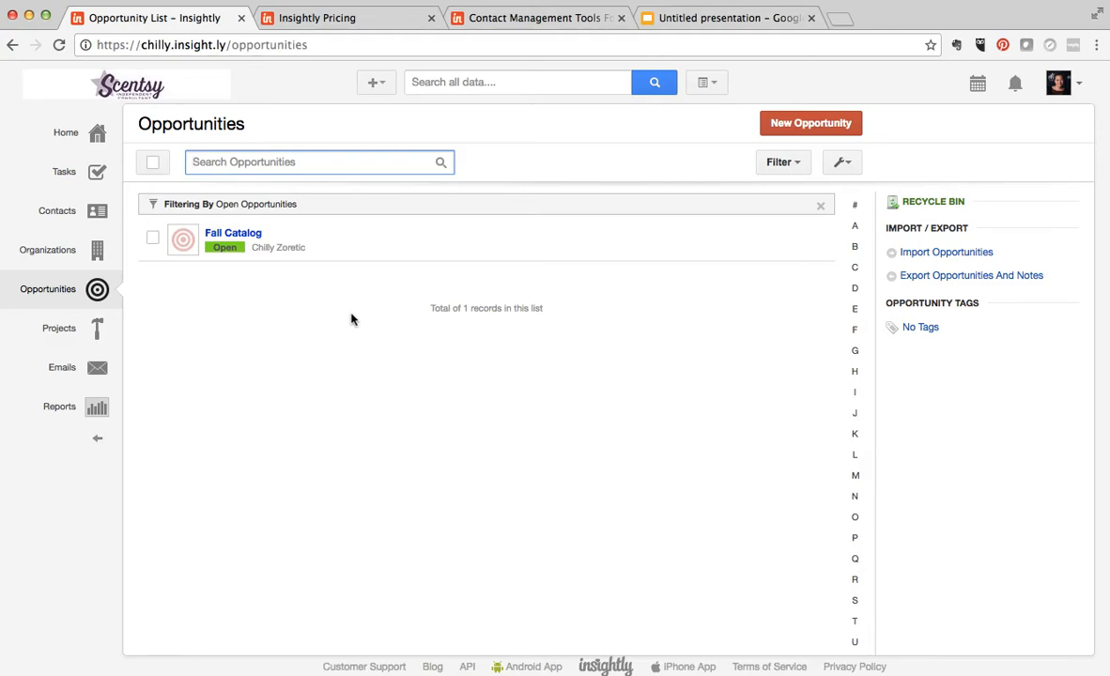
pyautogui.click(239, 237)
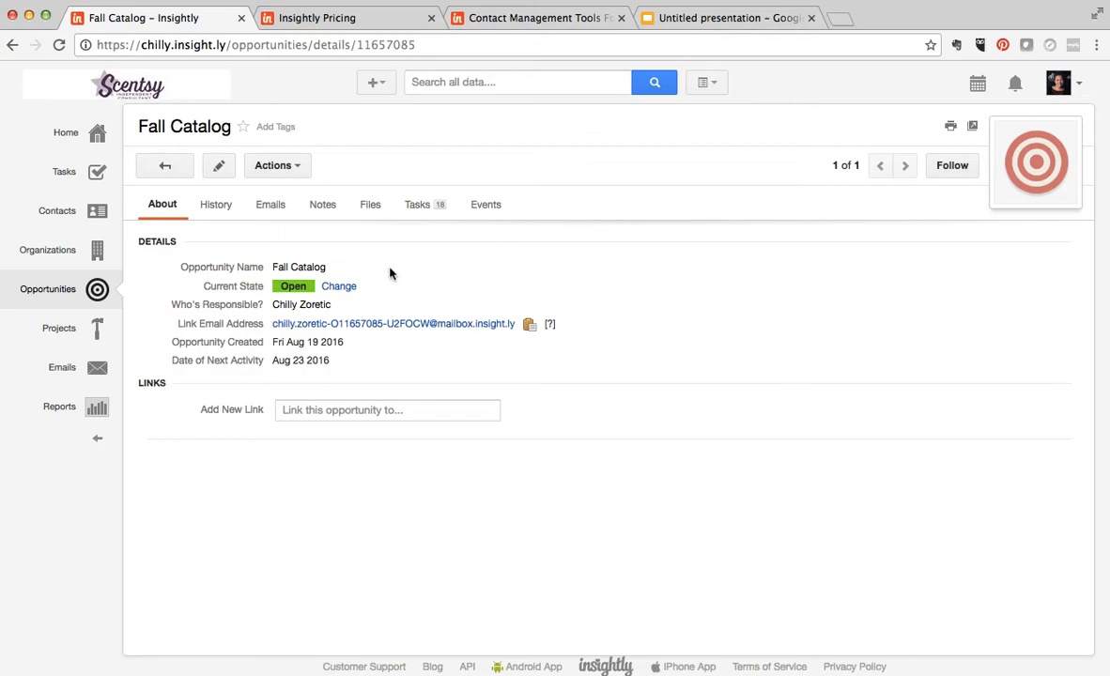
pyautogui.click(441, 215)
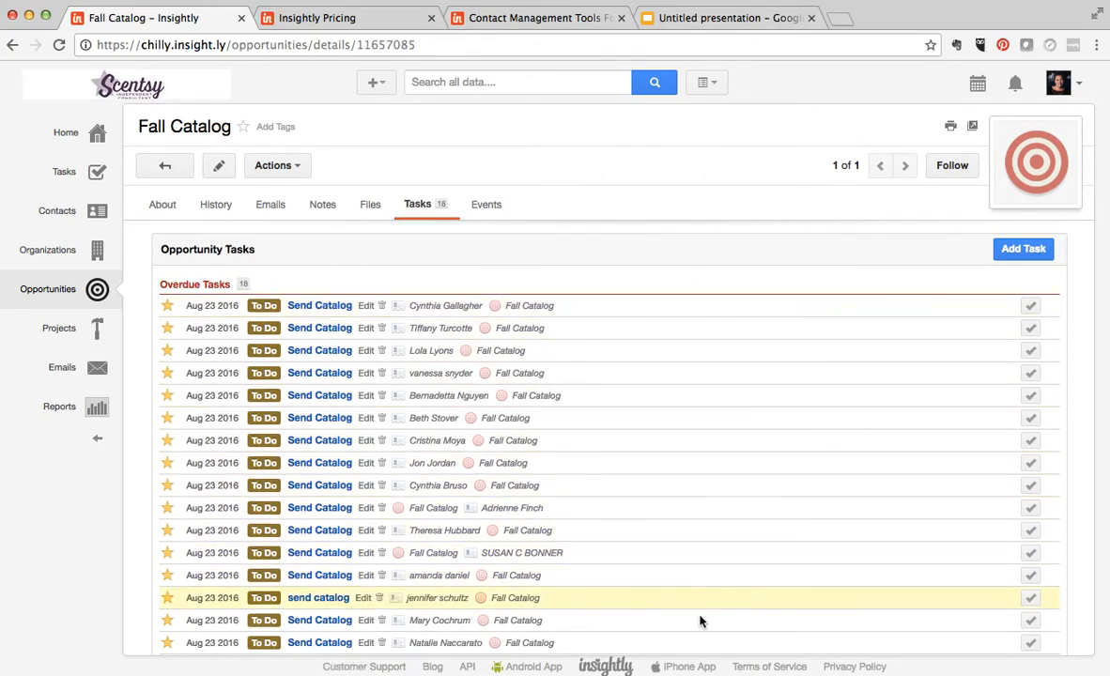
pyautogui.moveTo(424, 564)
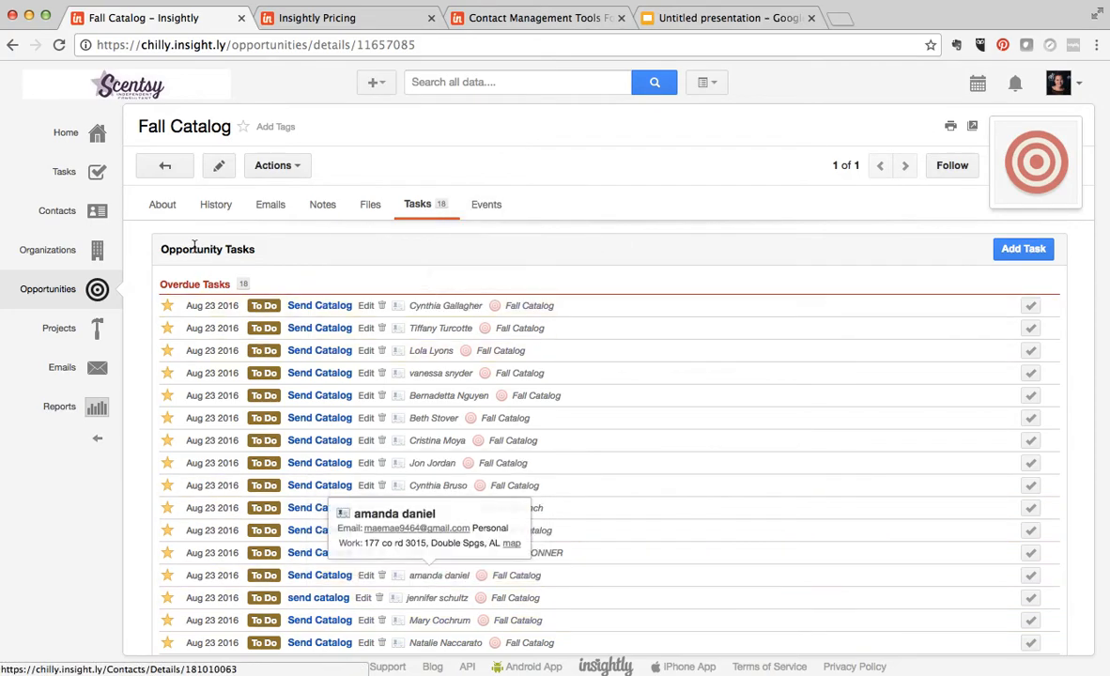
# - Return to the contact list and reopen the first contact's tasks
pyautogui.click(101, 220)
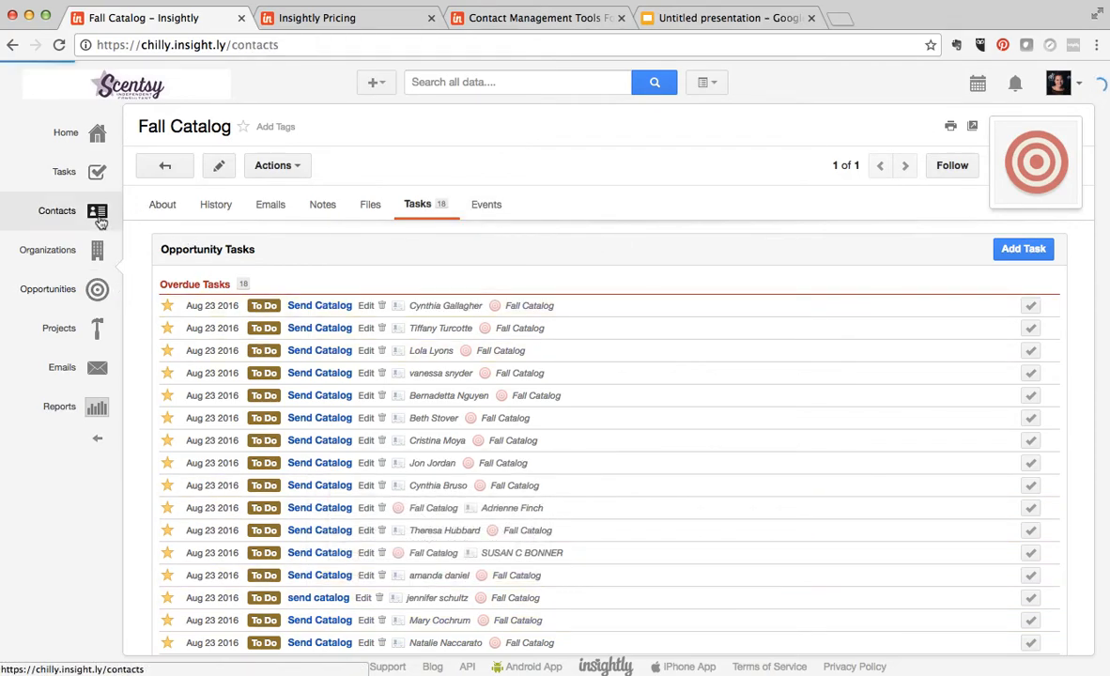
pyautogui.click(272, 234)
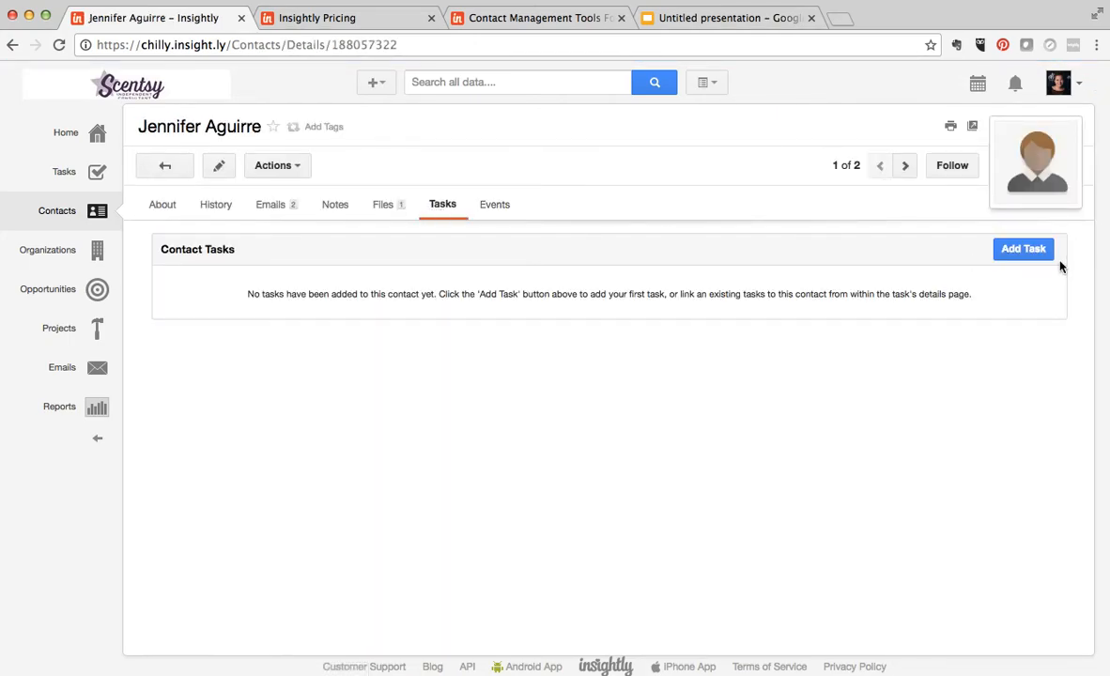
# - Start a new task for the contact related to the Fall Catalog opportunity and discard it
pyautogui.click(1021, 250)
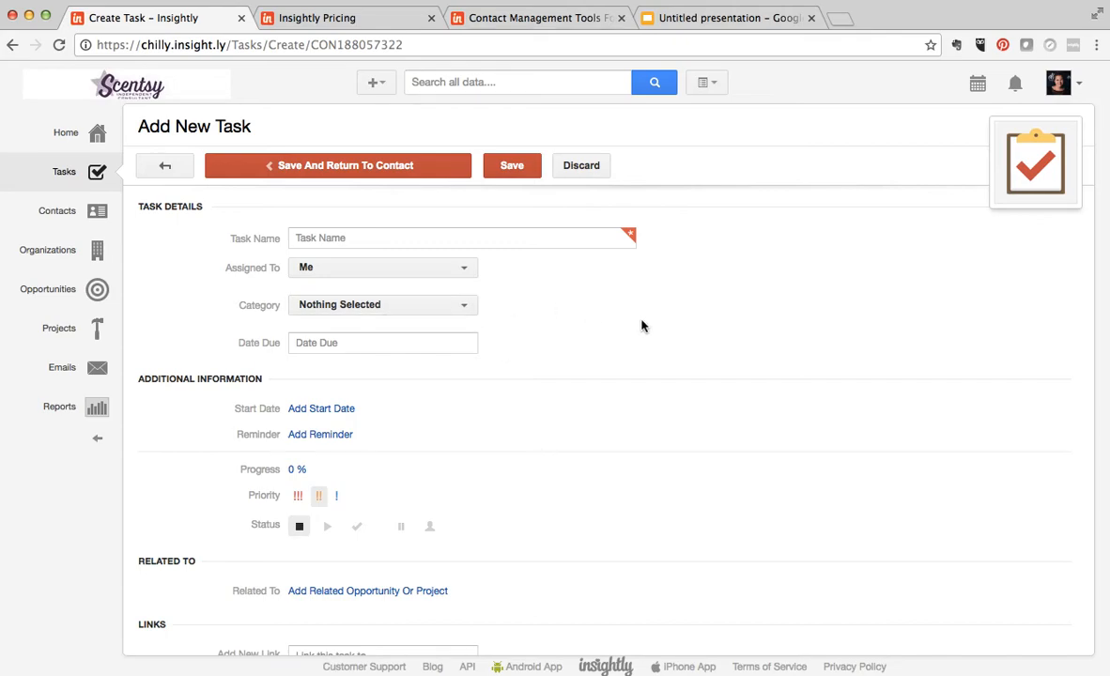
pyautogui.scroll(-3, 643, 325)
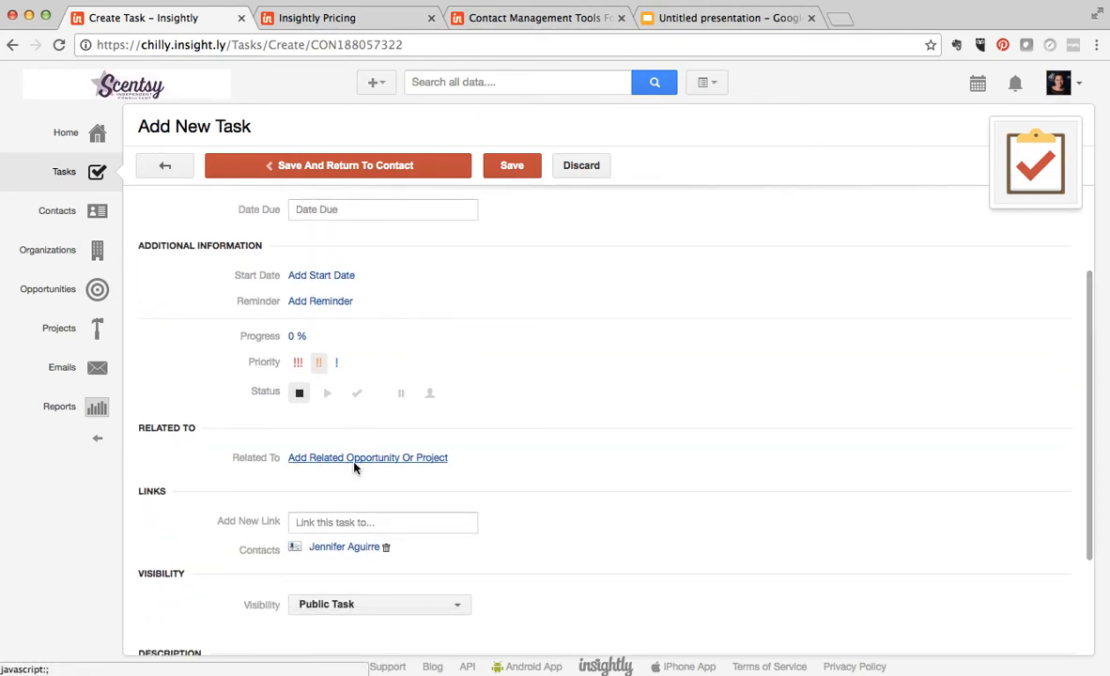
pyautogui.click(352, 458)
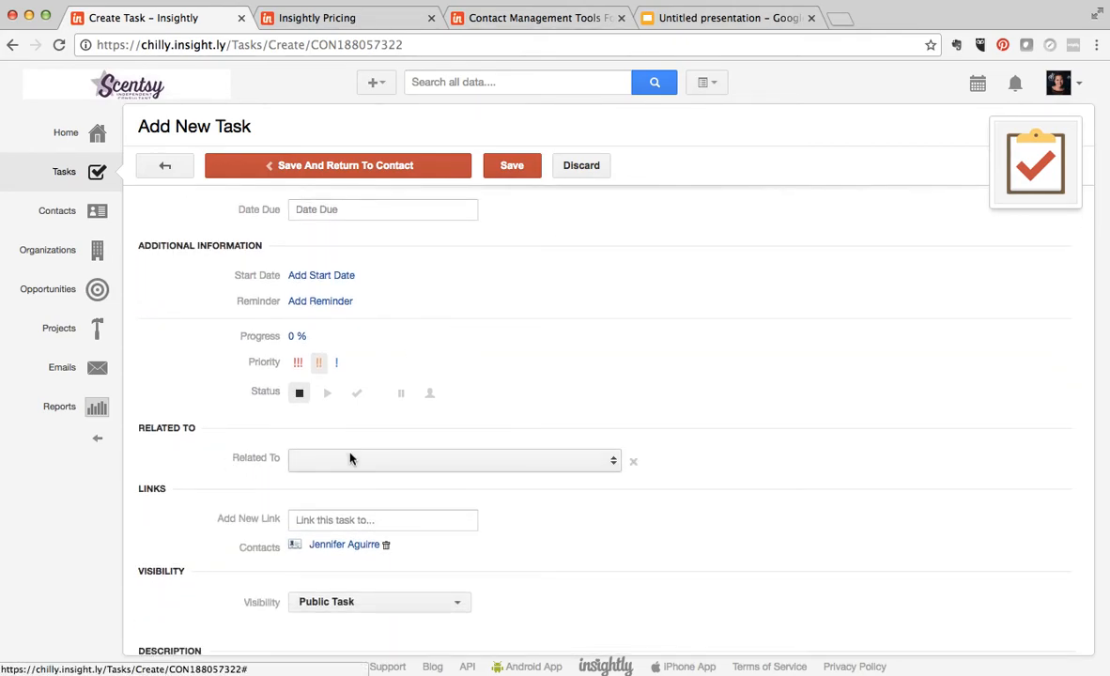
pyautogui.click(612, 457)
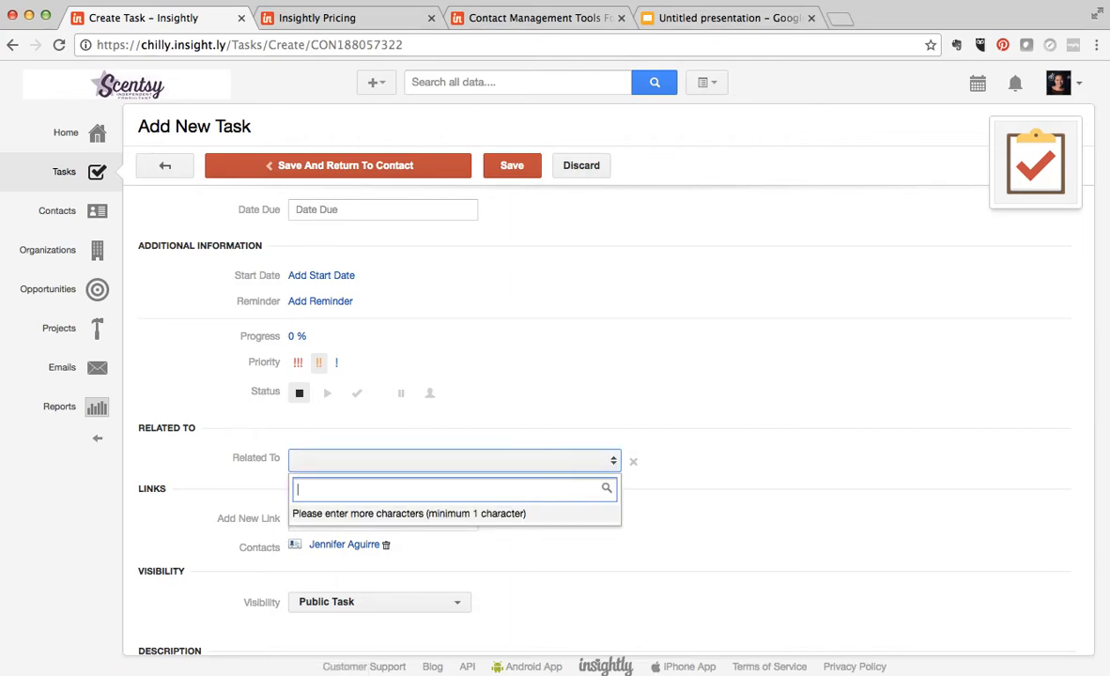
pyautogui.write('fall')
pyautogui.click(461, 519)
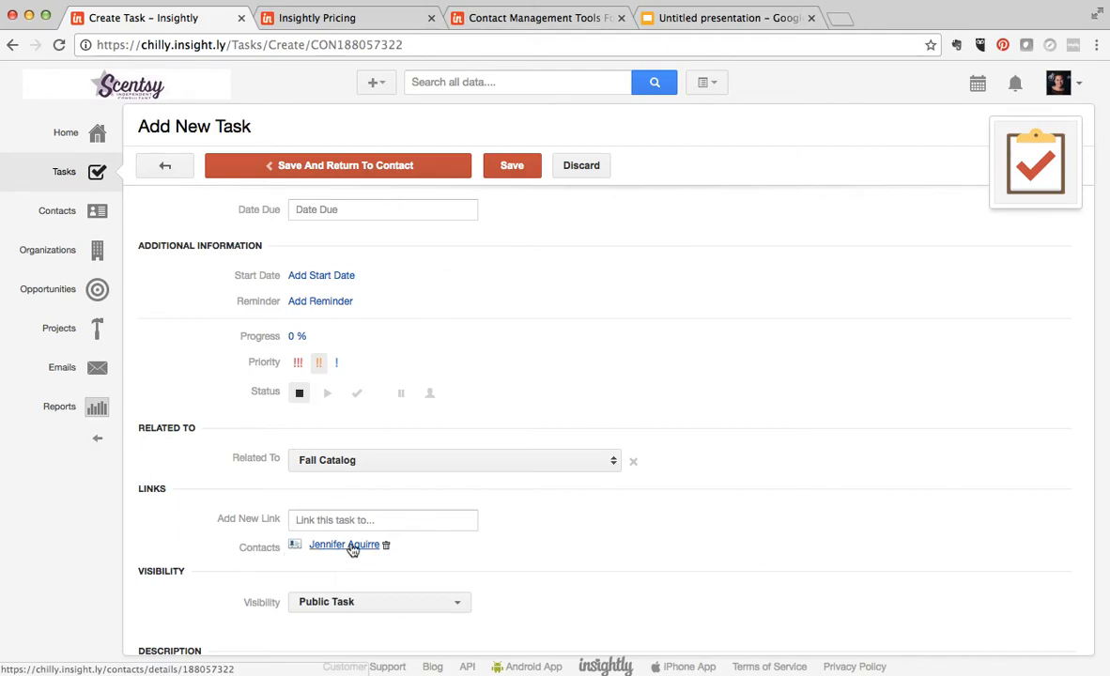
pyautogui.click(583, 171)
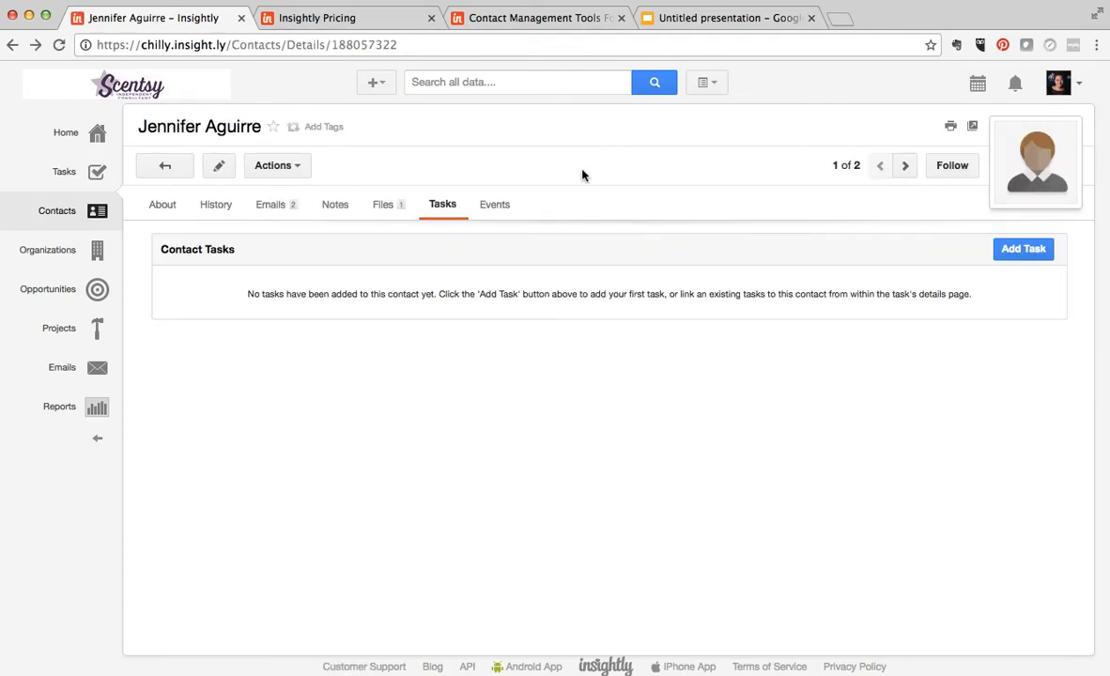
# - Create a new task for the contact named "Email to follow up on order"
pyautogui.click(1007, 251)
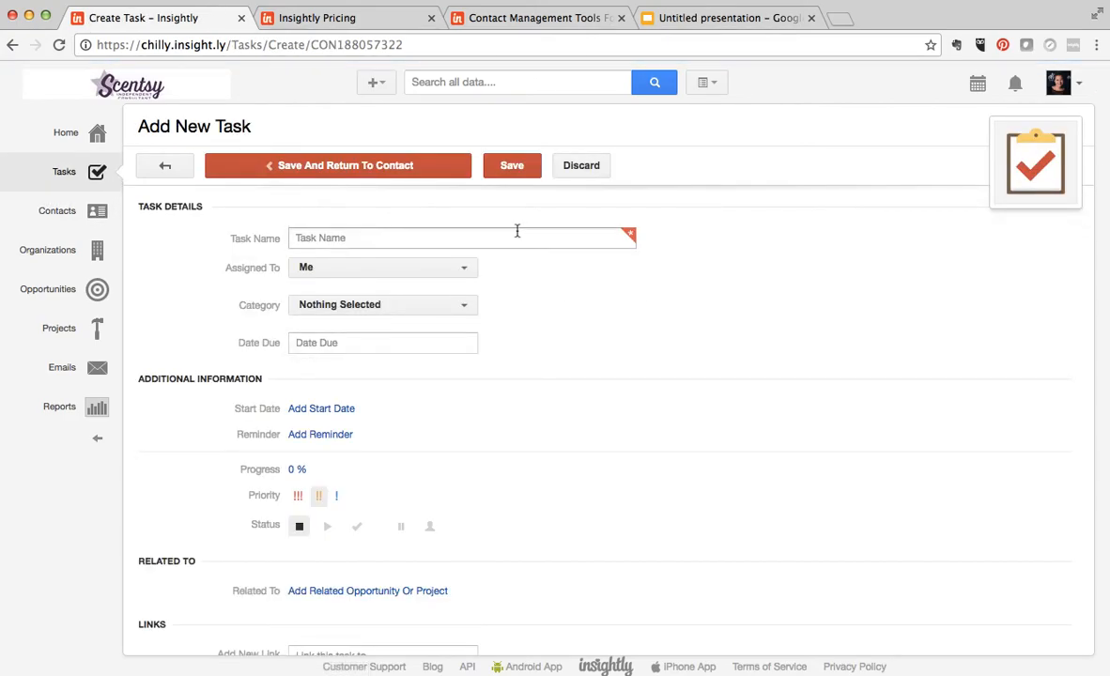
pyautogui.click(517, 231)
pyautogui.write('Em')
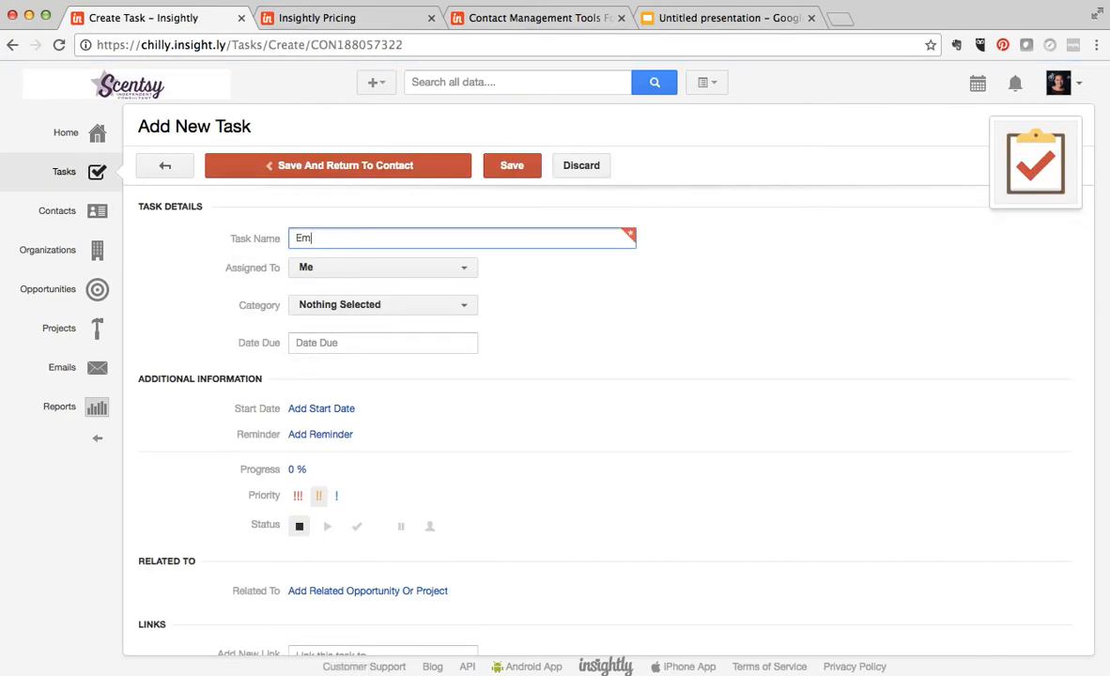
pyautogui.write('ail to flollow up on order')
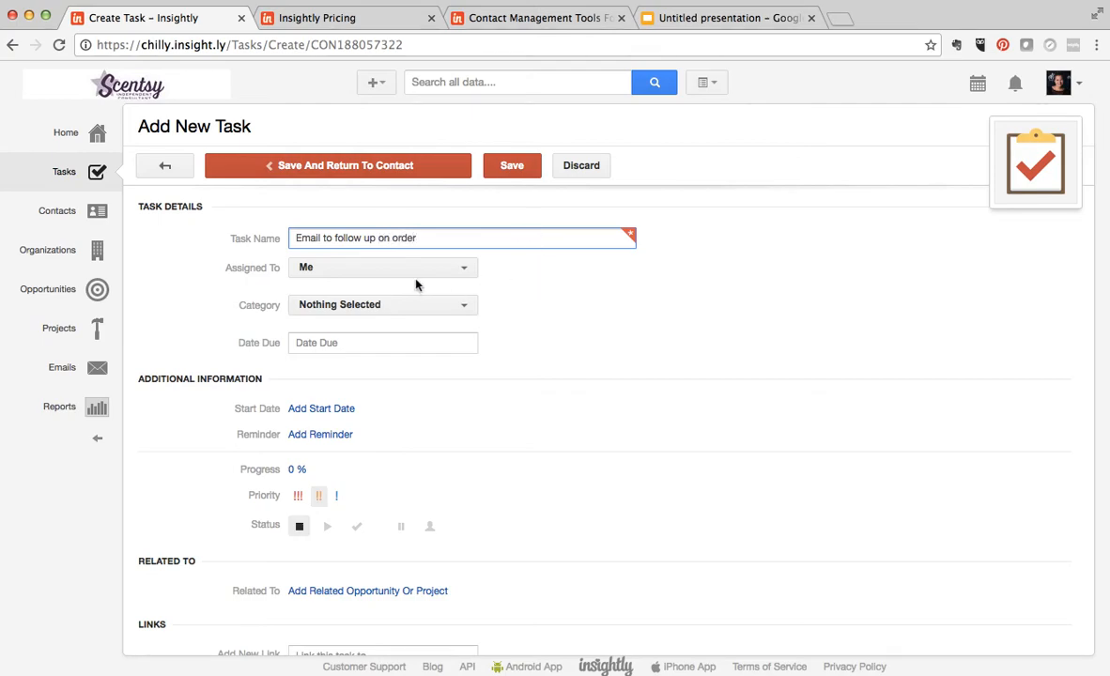
# - Set the task's category to To Do, leave the description empty, and save the task
pyautogui.click(421, 306)
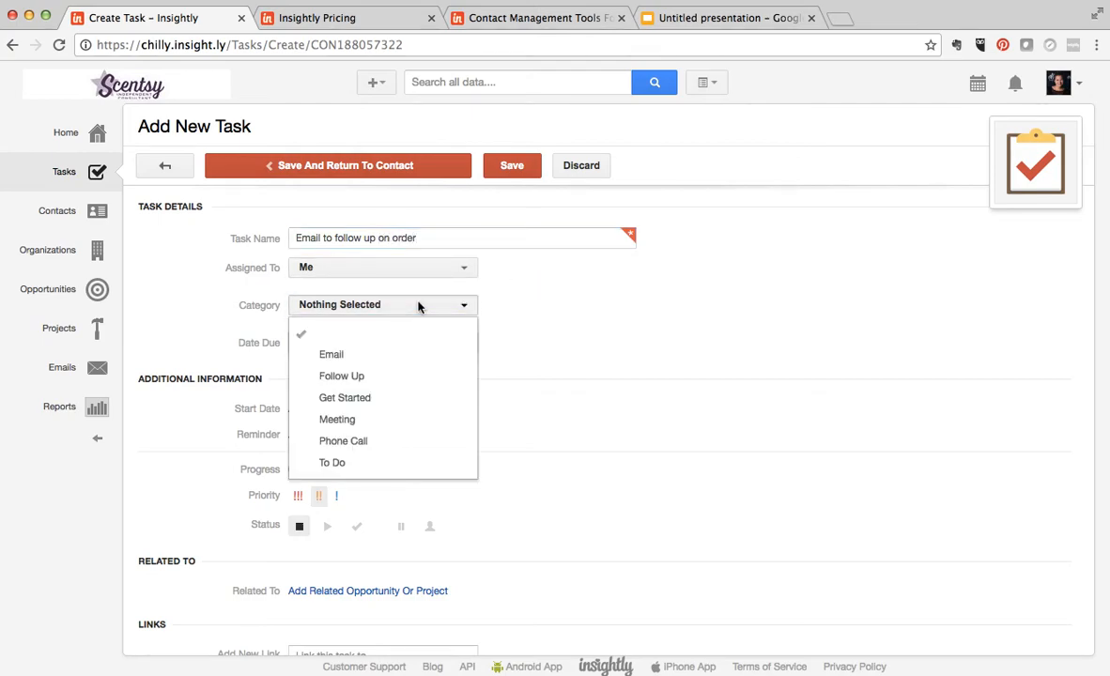
pyautogui.click(350, 463)
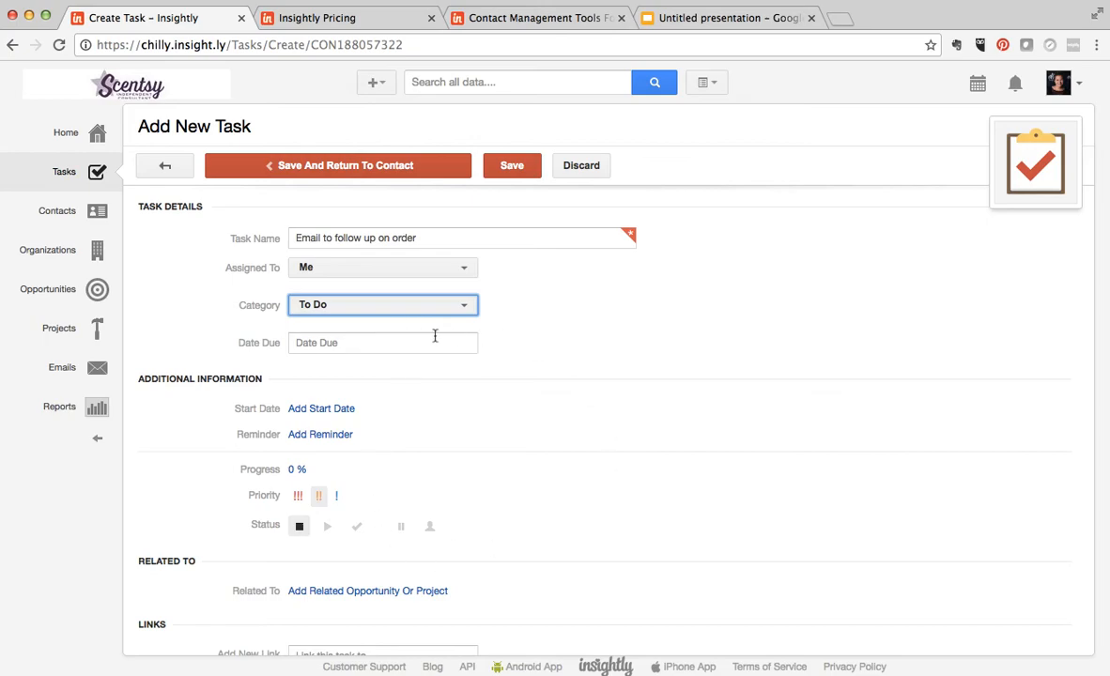
pyautogui.click(413, 305)
pyautogui.click(706, 459)
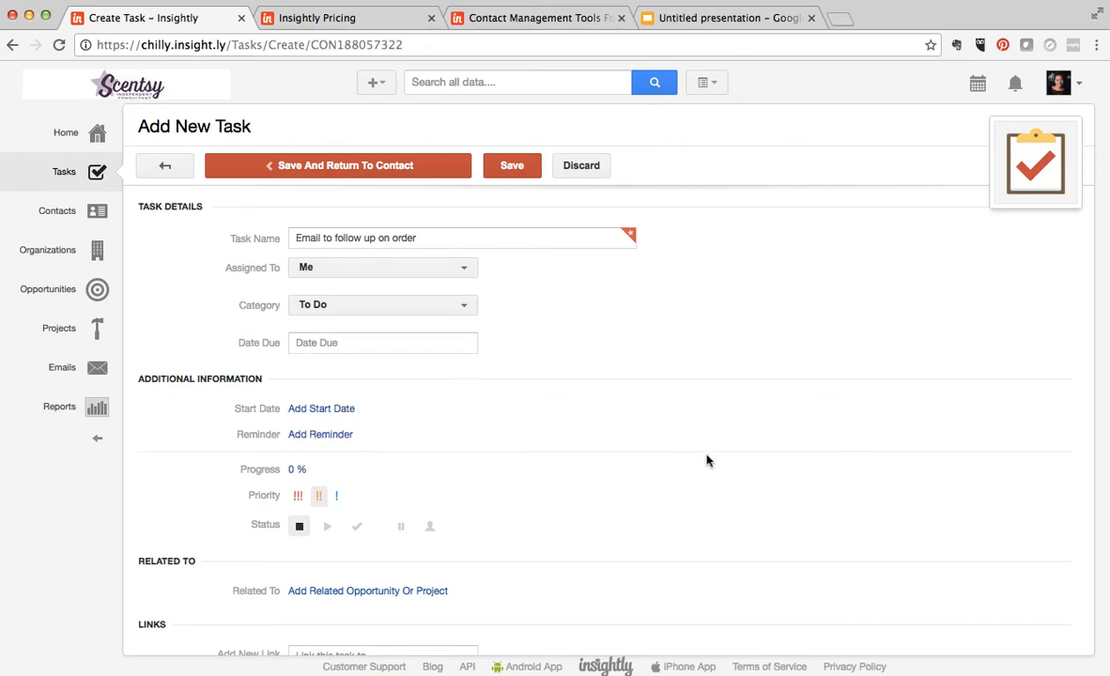
pyautogui.scroll(-2, 735, 456)
pyautogui.scroll(-2, 601, 413)
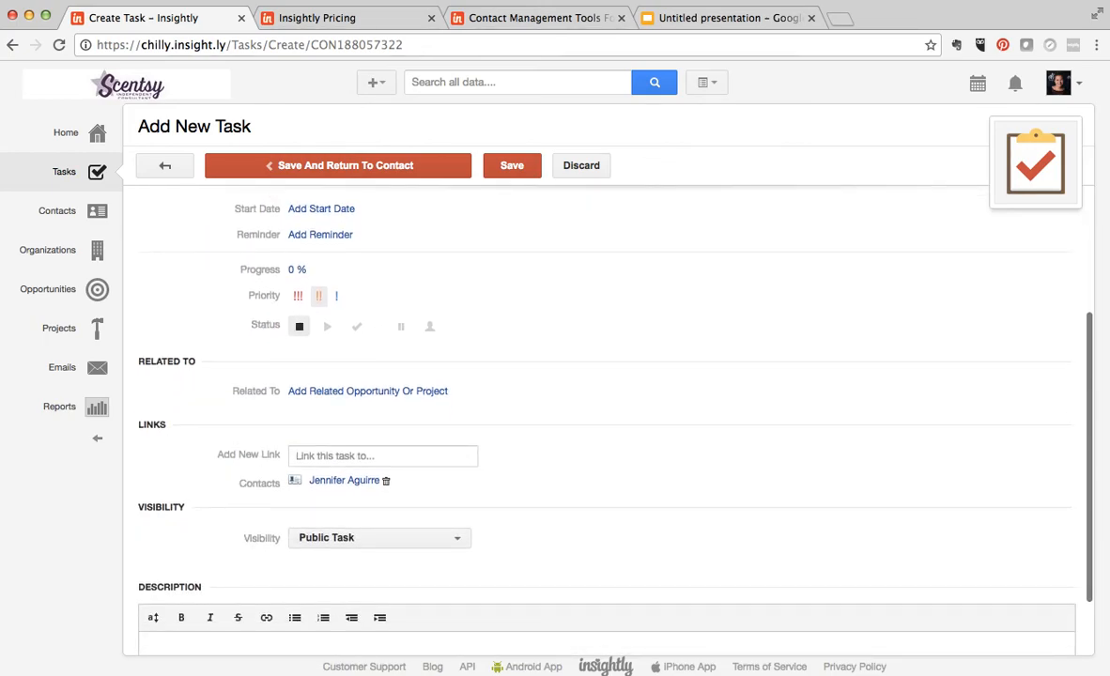
pyautogui.scroll(-2, 601, 414)
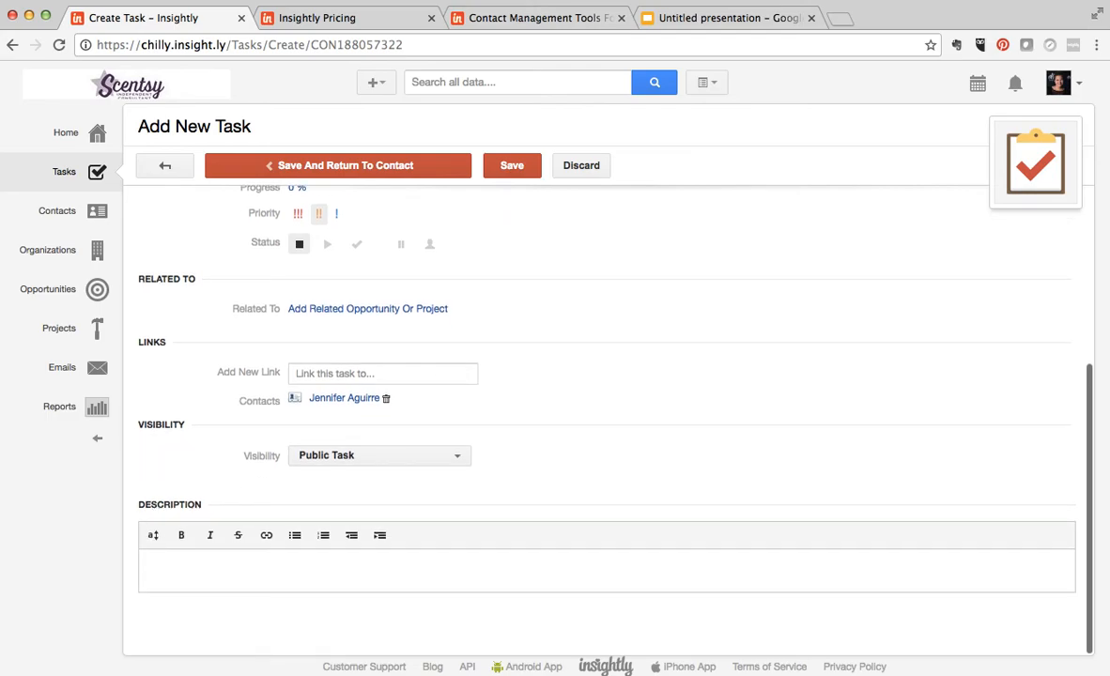
pyautogui.click(539, 567)
pyautogui.scroll(6, 832, 336)
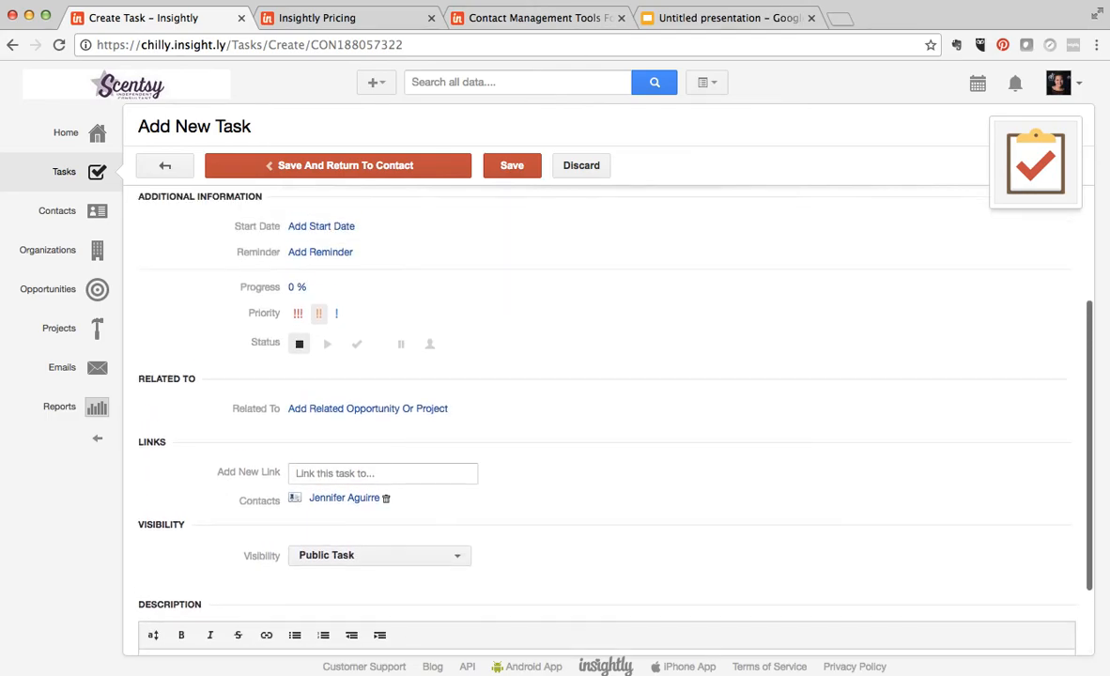
pyautogui.click(528, 173)
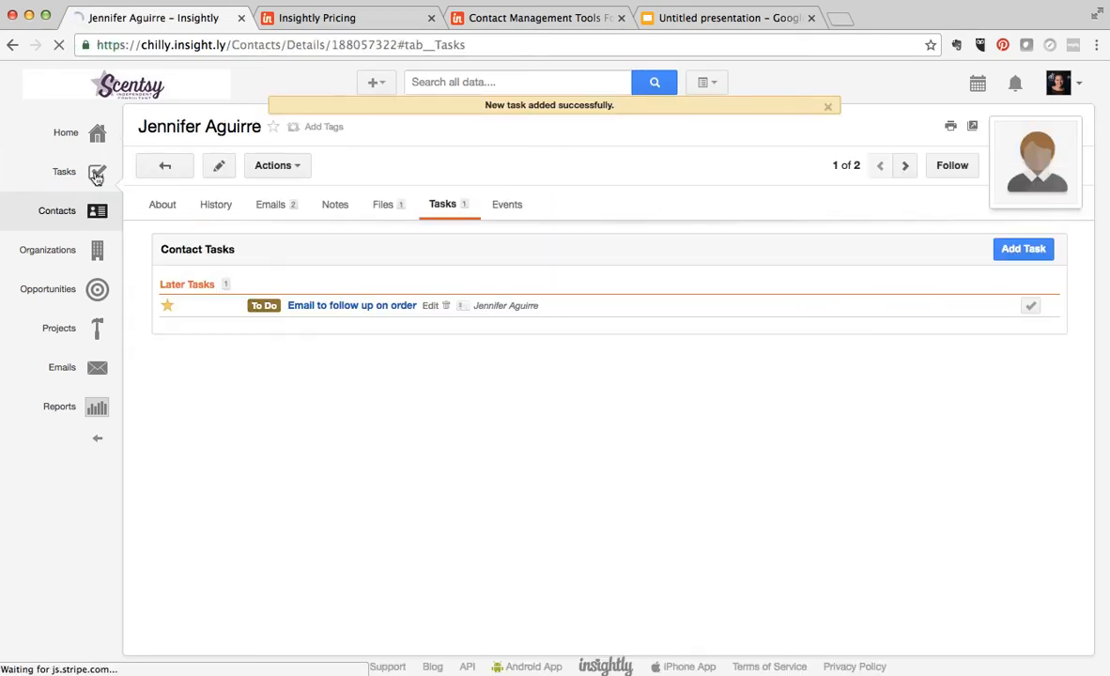
# - Open the overall task list, switch its view to My Tasks and All Open Tasks, and clear the task filter
pyautogui.click(71, 173)
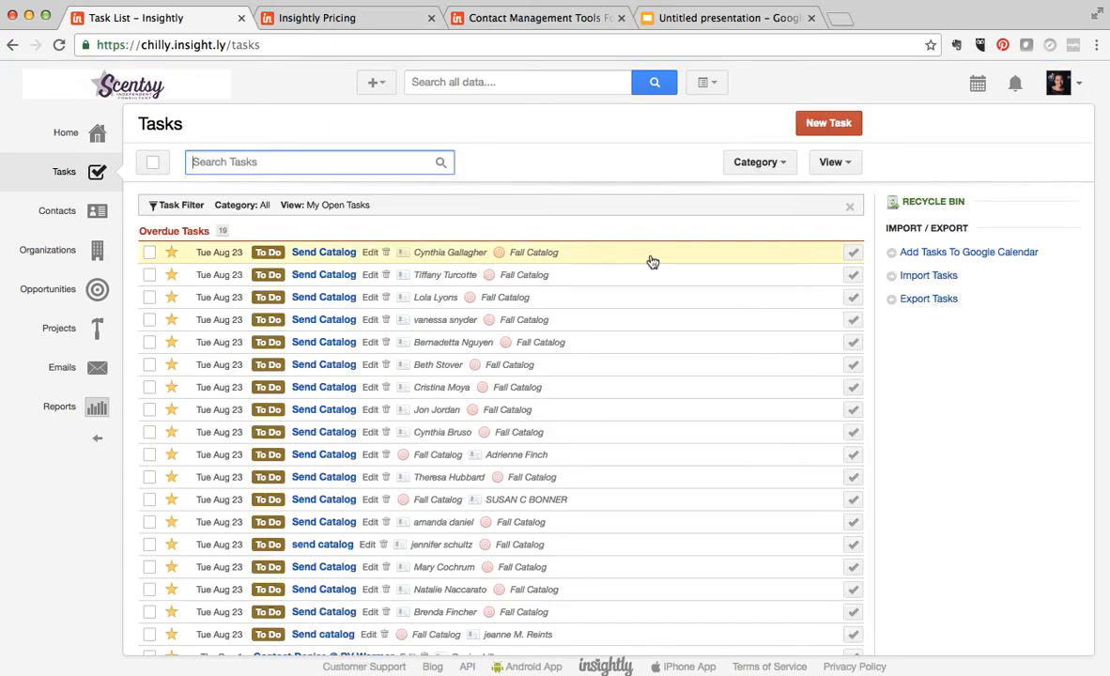
pyautogui.click(849, 207)
pyautogui.click(834, 162)
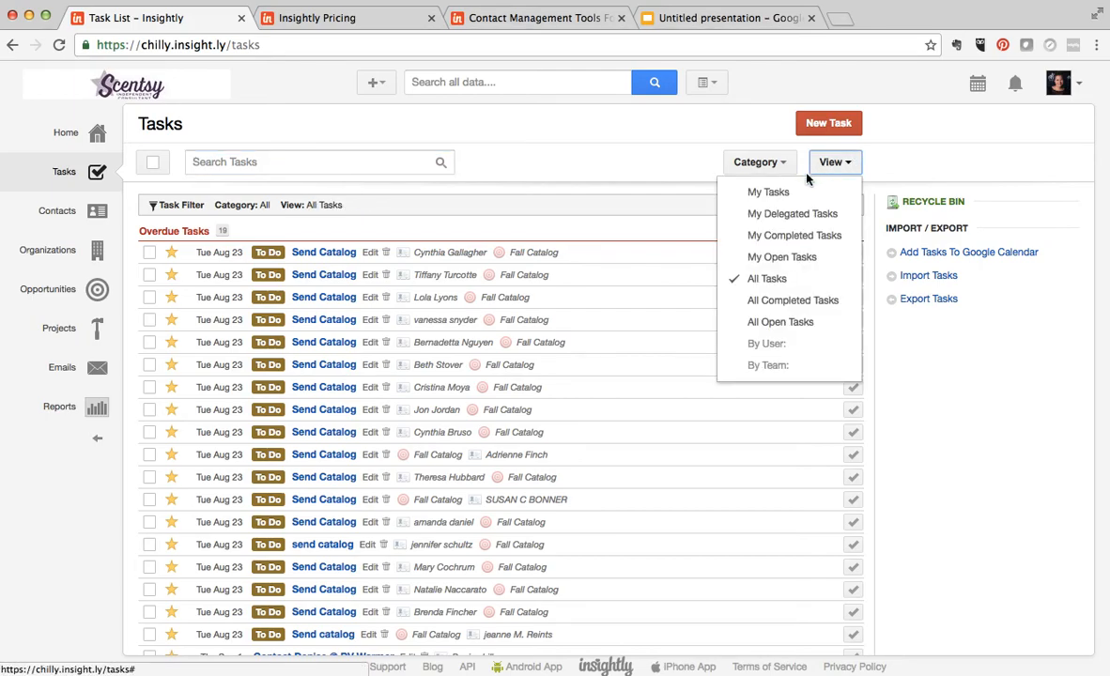
pyautogui.click(776, 191)
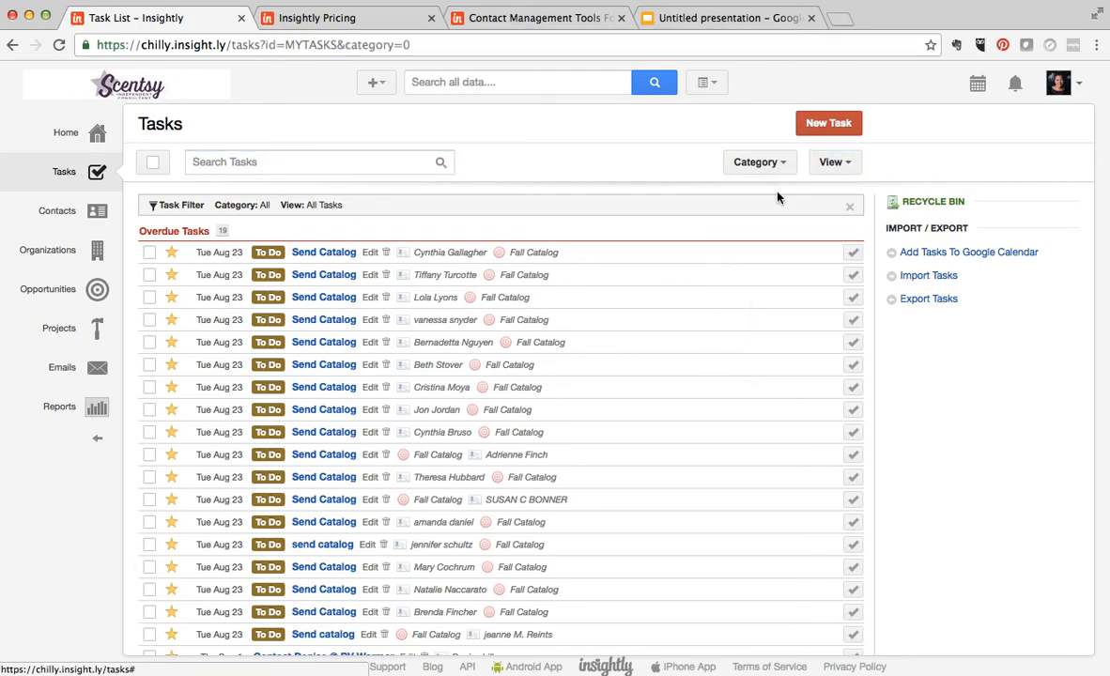
pyautogui.click(840, 163)
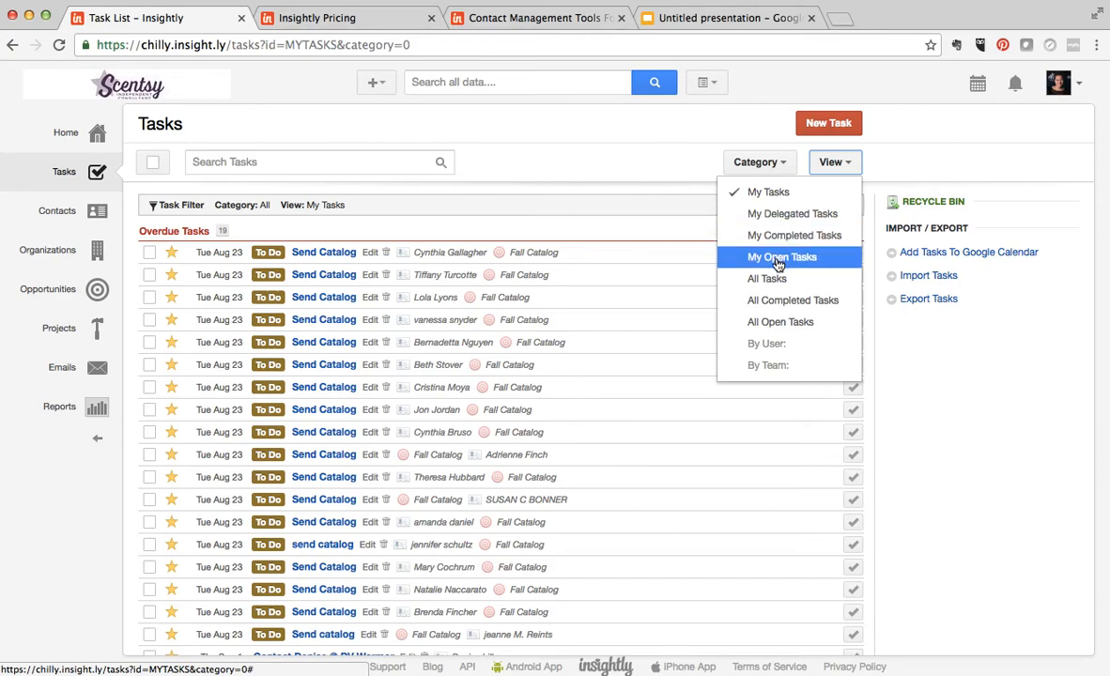
pyautogui.click(777, 321)
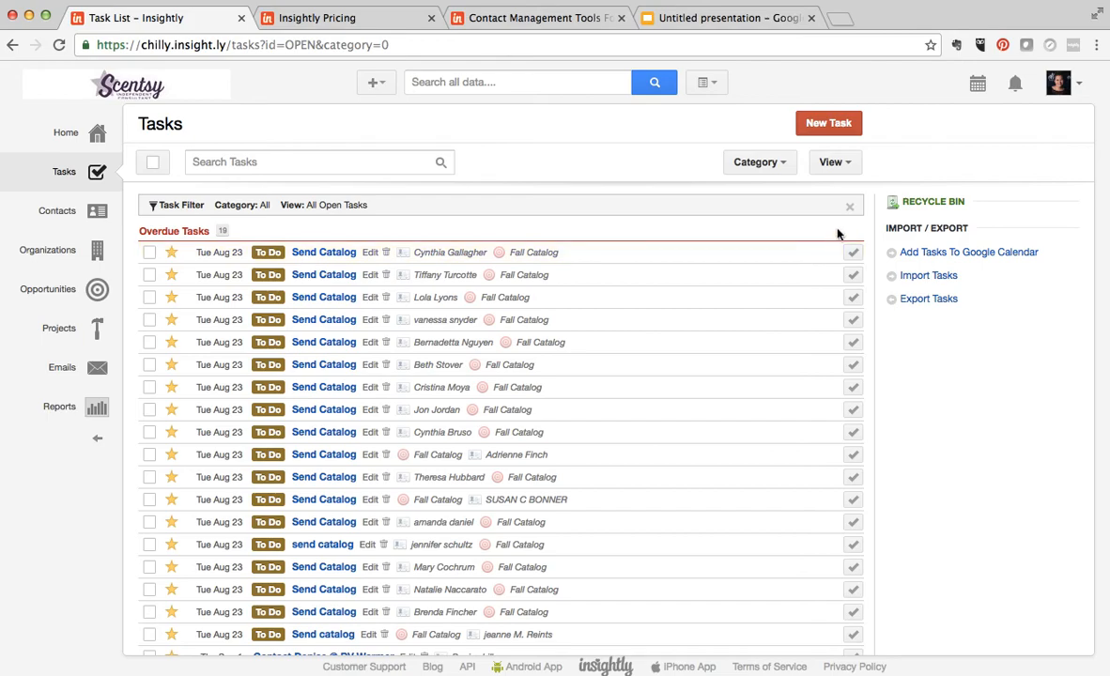
pyautogui.click(850, 207)
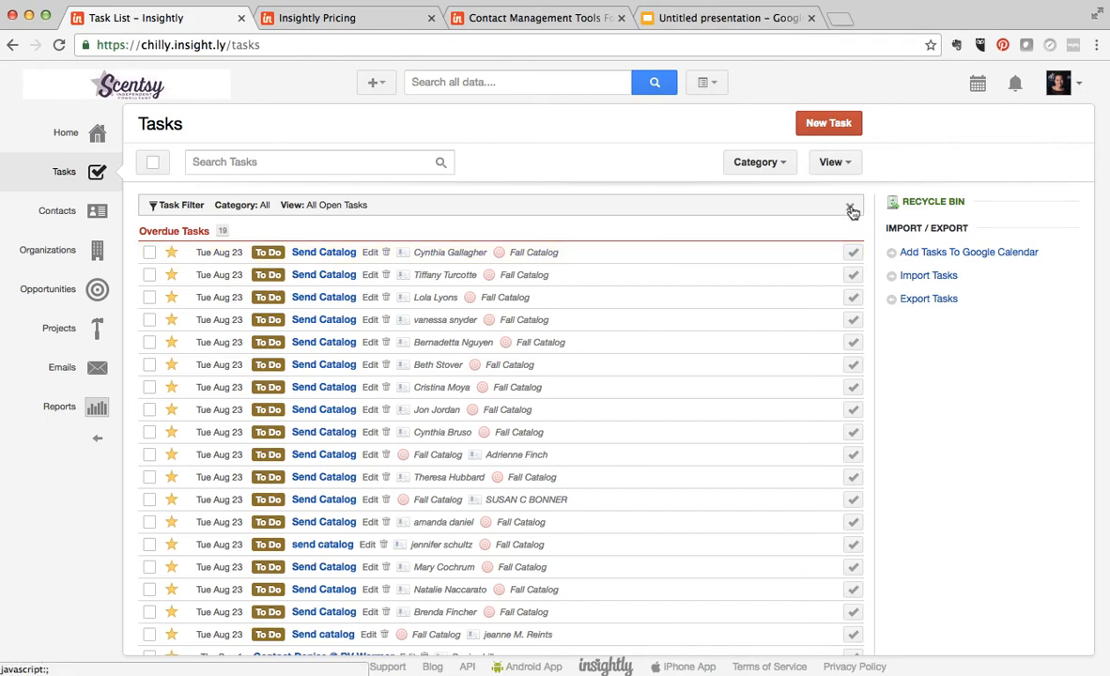
# - Search the task list for "email" and cancel the search to restore the full list
pyautogui.click(342, 161)
pyautogui.write('jen')
pyautogui.press('BackSpace')
pyautogui.press('BackSpace')
pyautogui.press('BackSpace')
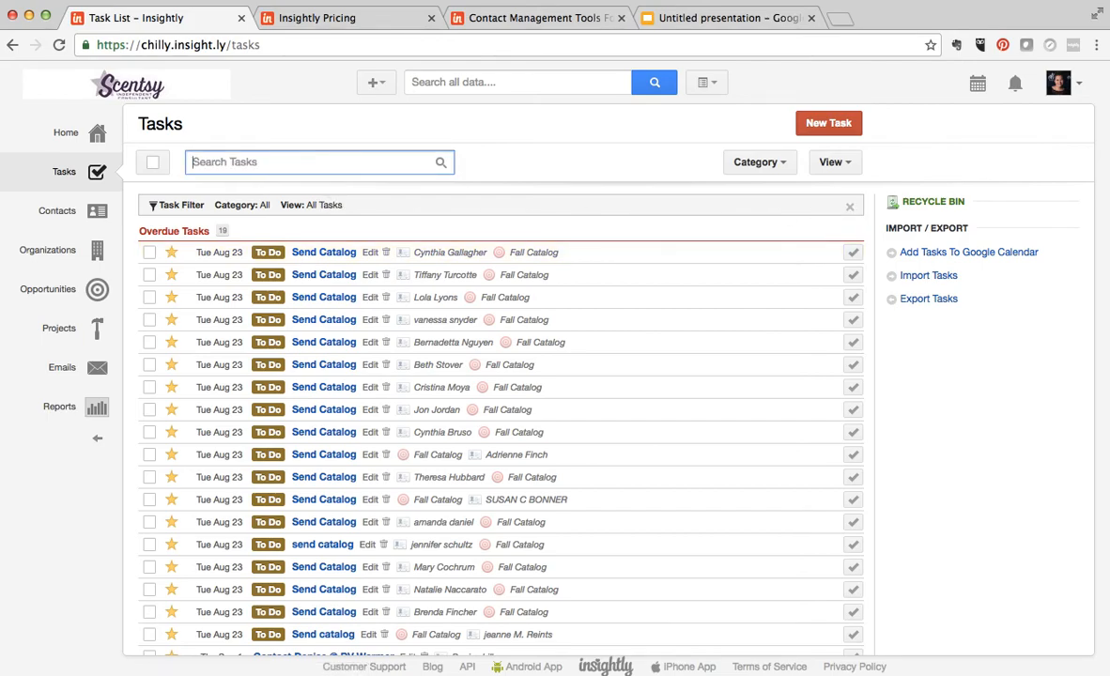
pyautogui.write('email')
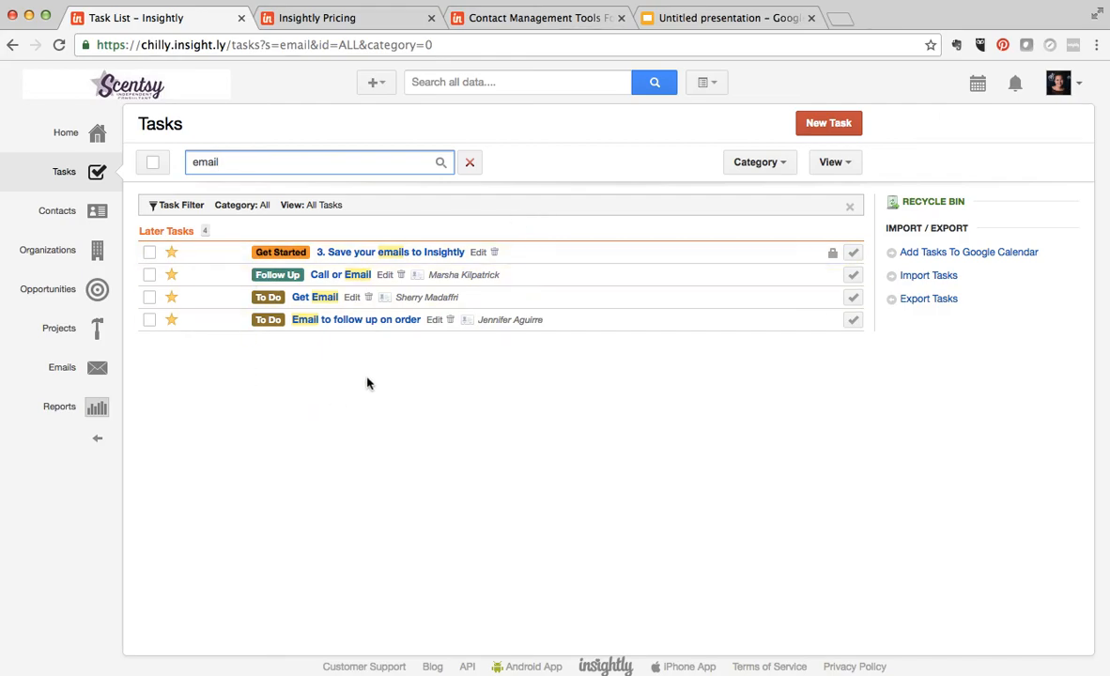
pyautogui.click(472, 164)
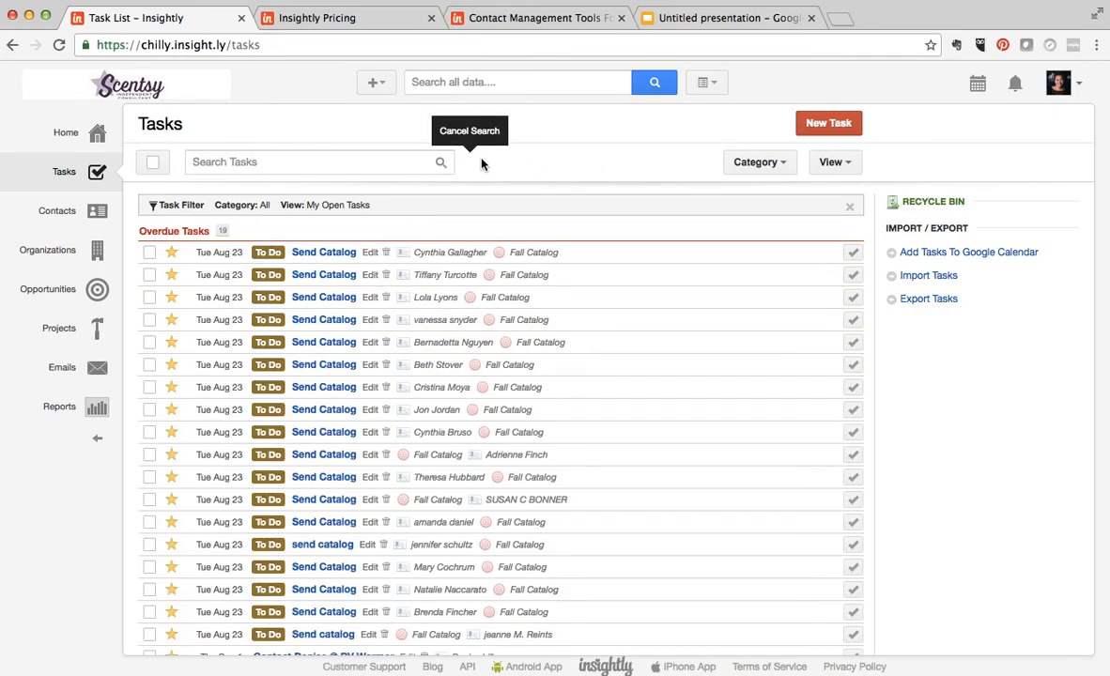
# - Check the recent activity on the home page and switch to the Google Slides presentation
pyautogui.click(98, 143)
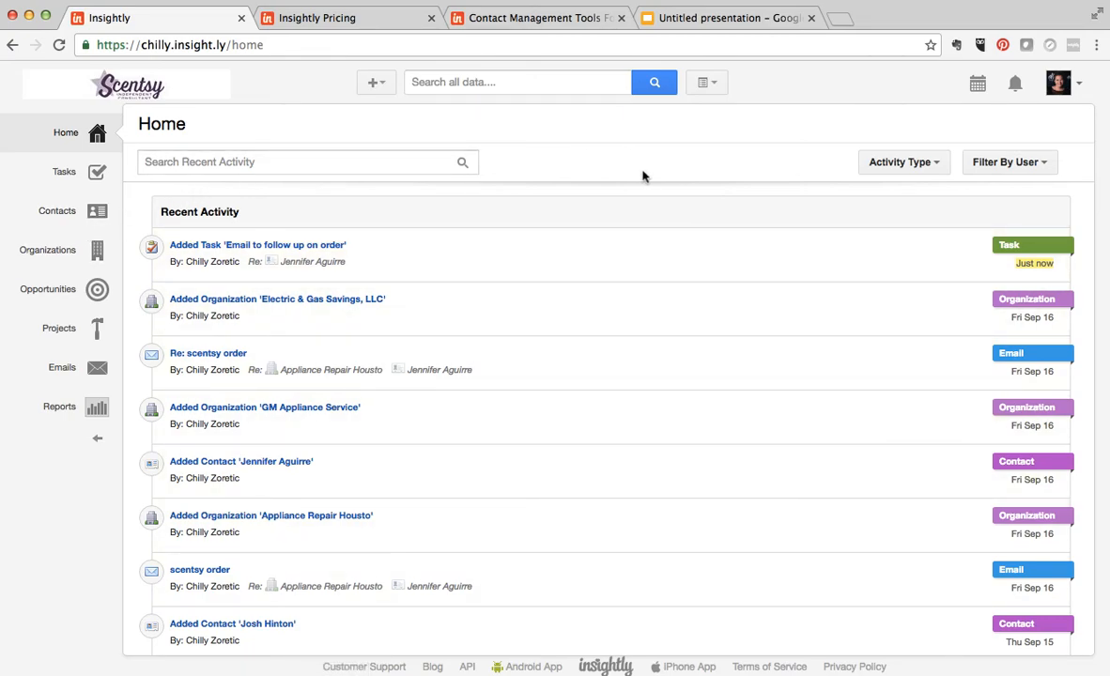
pyautogui.click(737, 25)
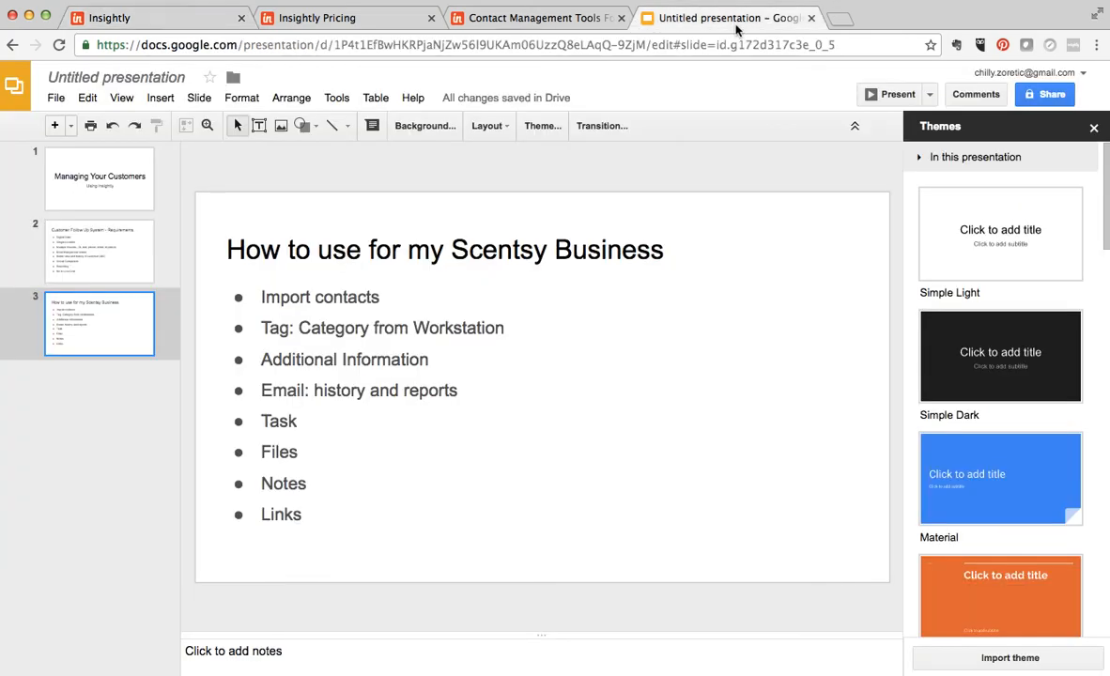